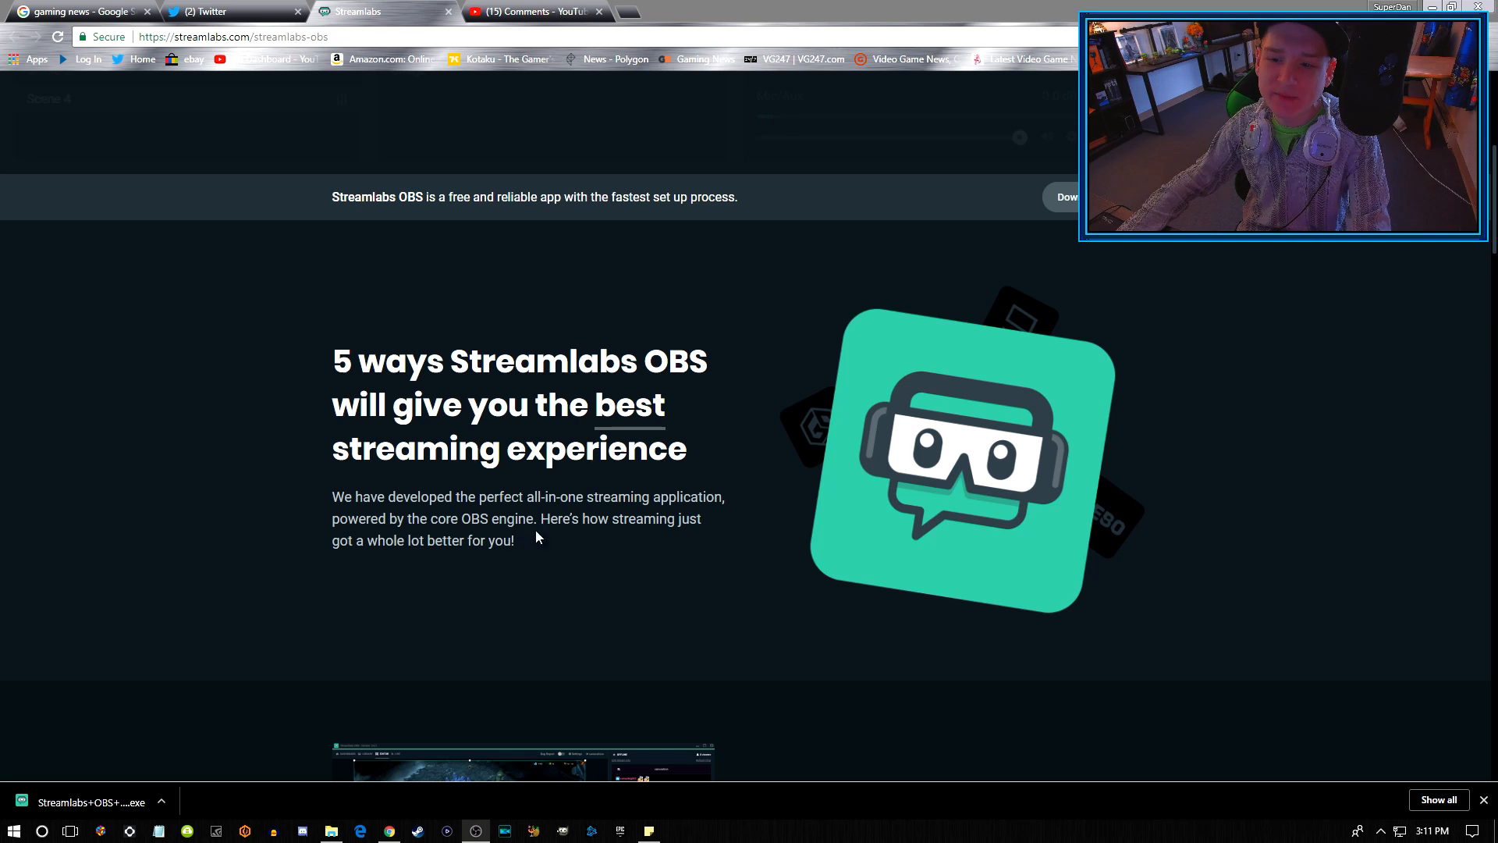
scroll(588, 548, "down", 4)
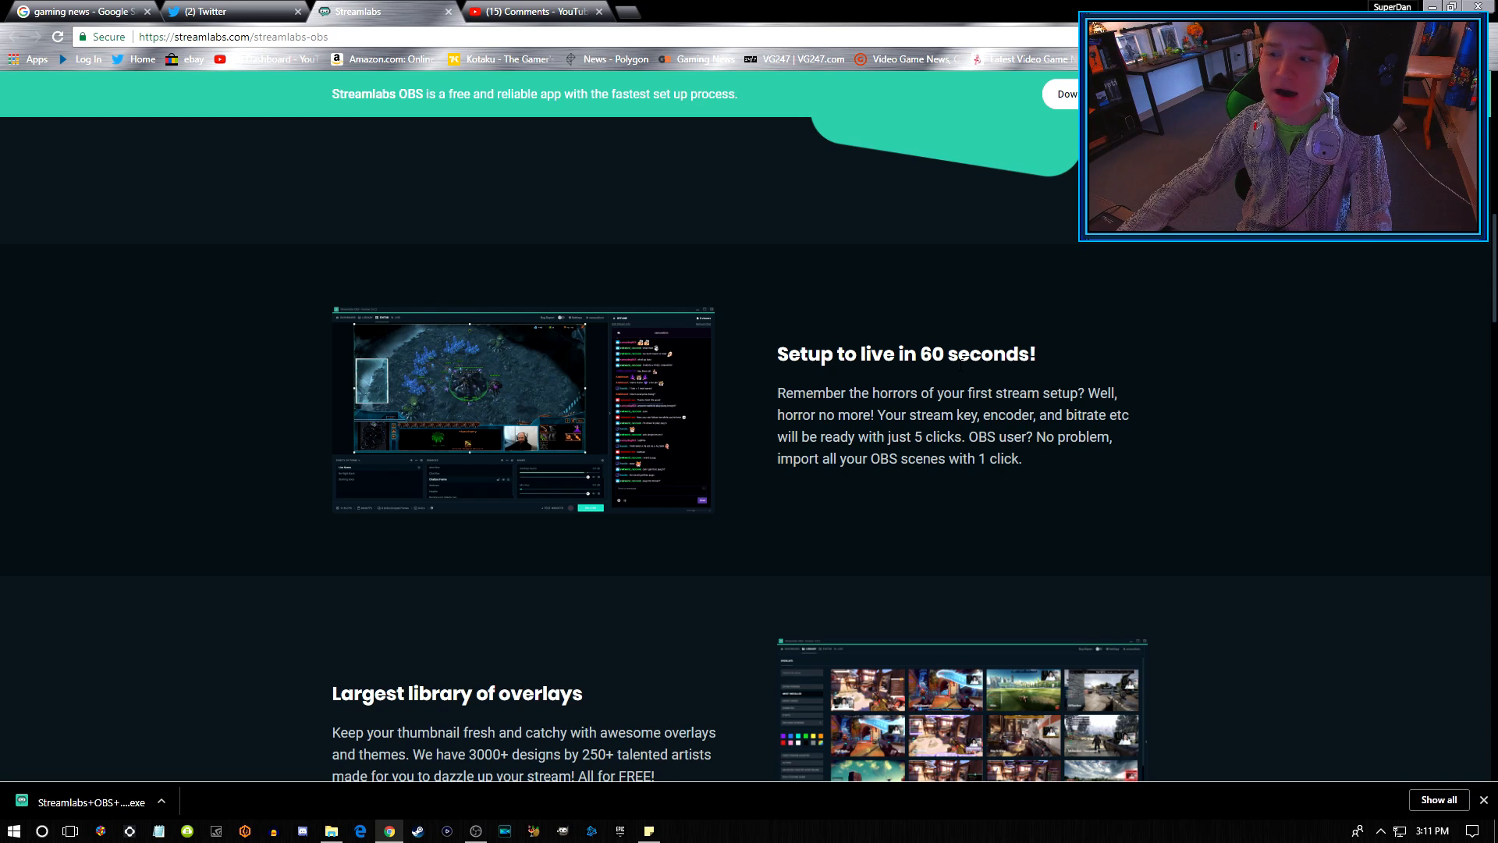
scroll(1012, 381, "down", 1)
scroll(948, 418, "down", 1)
scroll(729, 418, "down", 1)
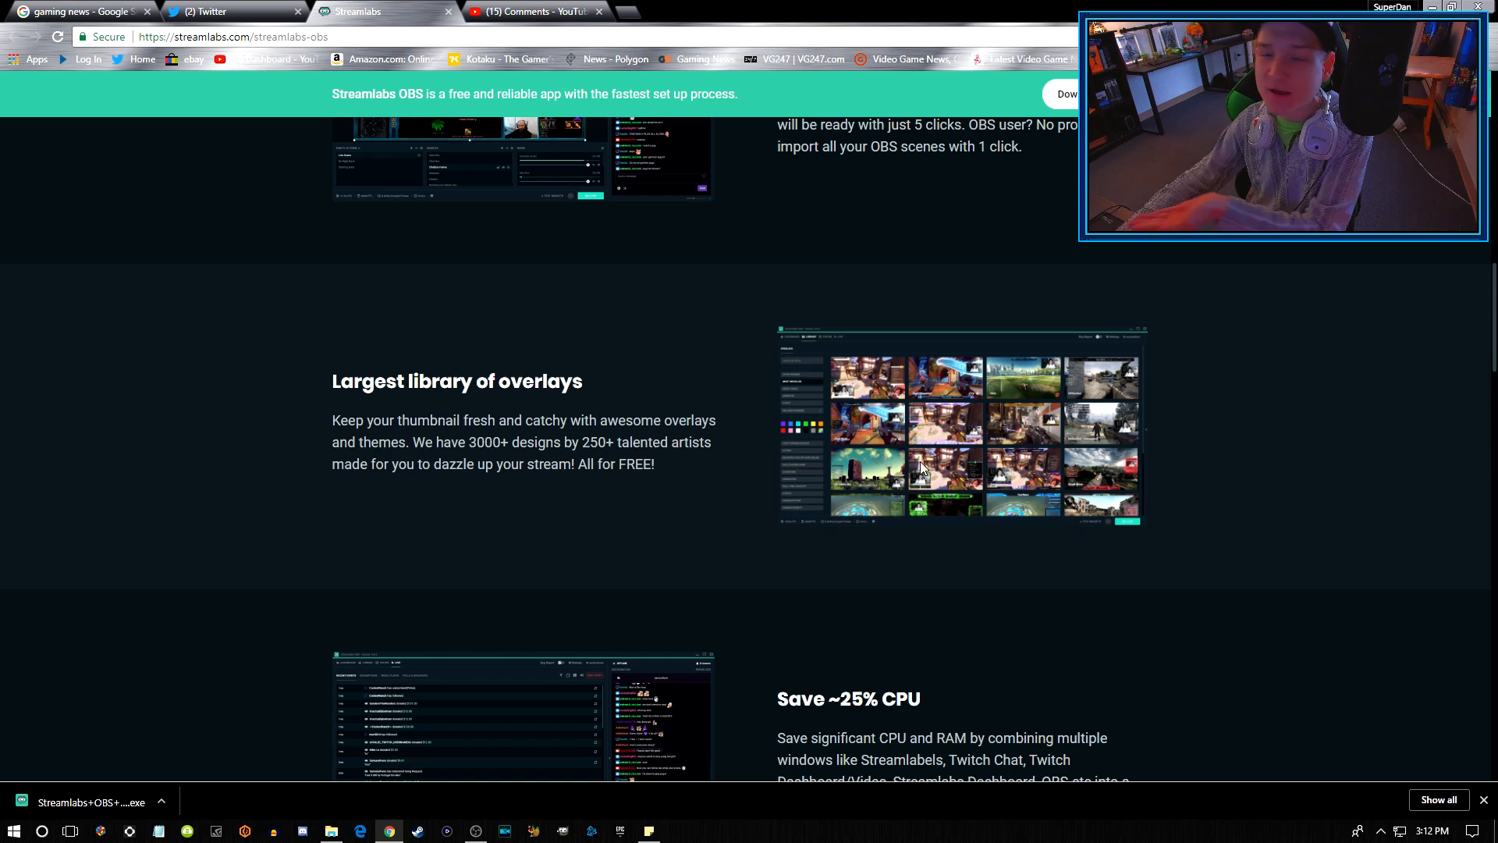
scroll(908, 423, "down", 1)
scroll(908, 422, "down", 2)
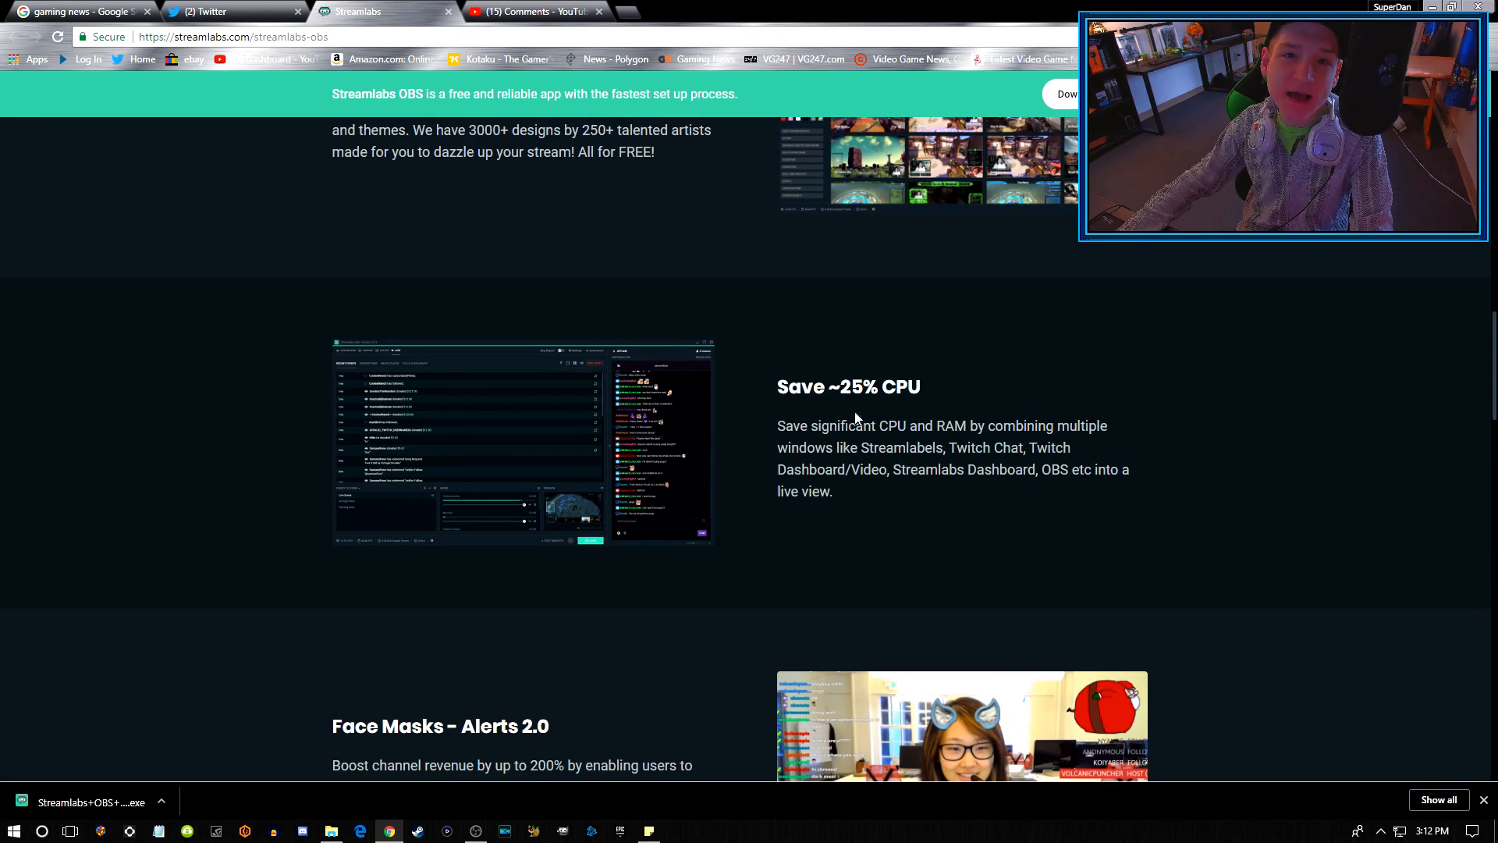
scroll(783, 401, "down", 2)
scroll(777, 409, "down", 1)
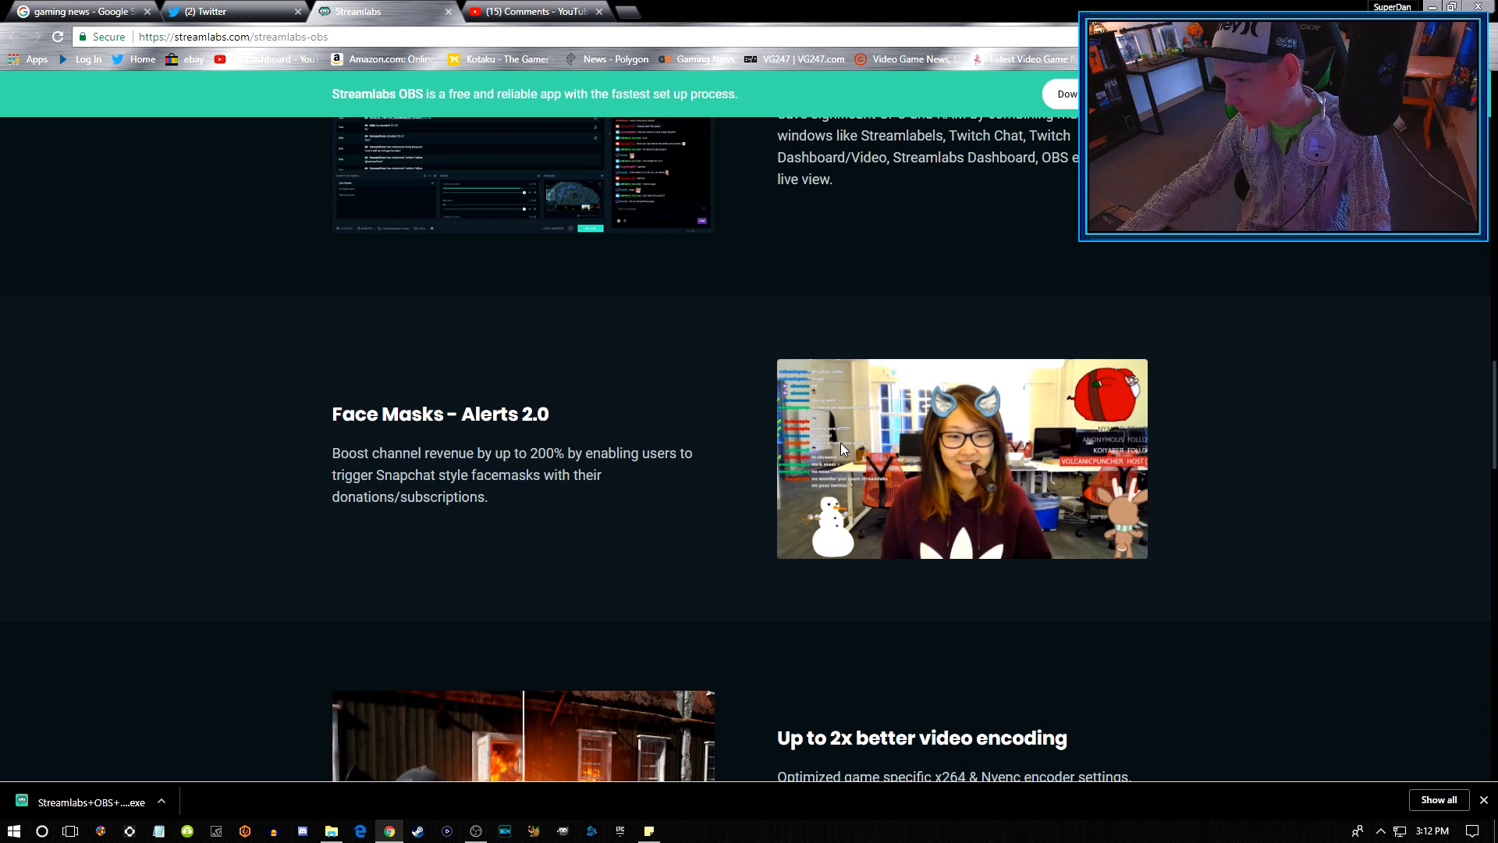
scroll(764, 510, "down", 3)
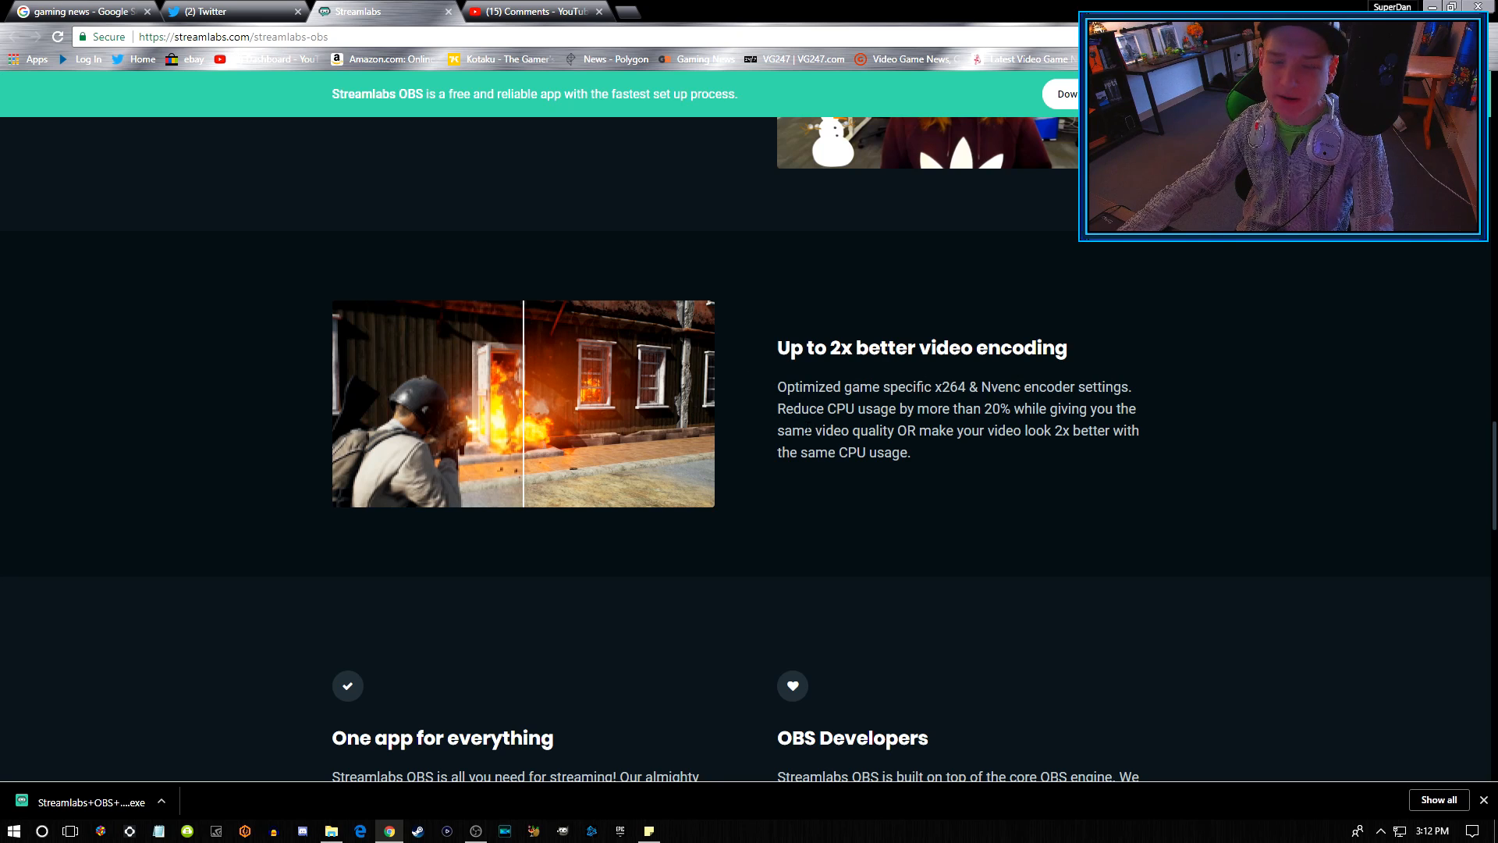
scroll(803, 428, "down", 3)
scroll(809, 427, "down", 3)
scroll(808, 427, "down", 3)
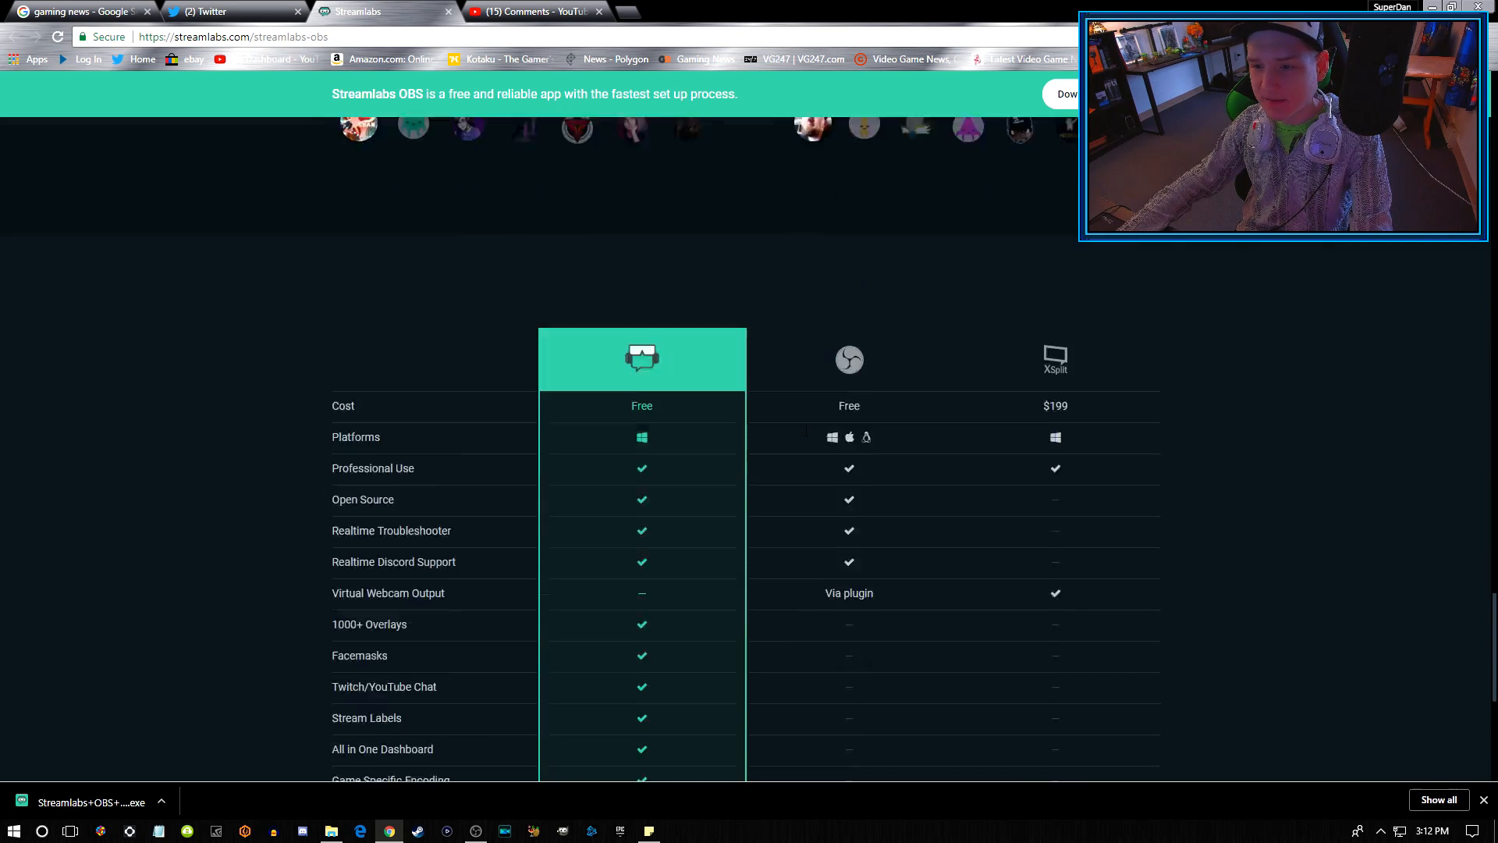
scroll(806, 428, "down", 2)
scroll(805, 428, "up", 4)
scroll(812, 416, "down", 3)
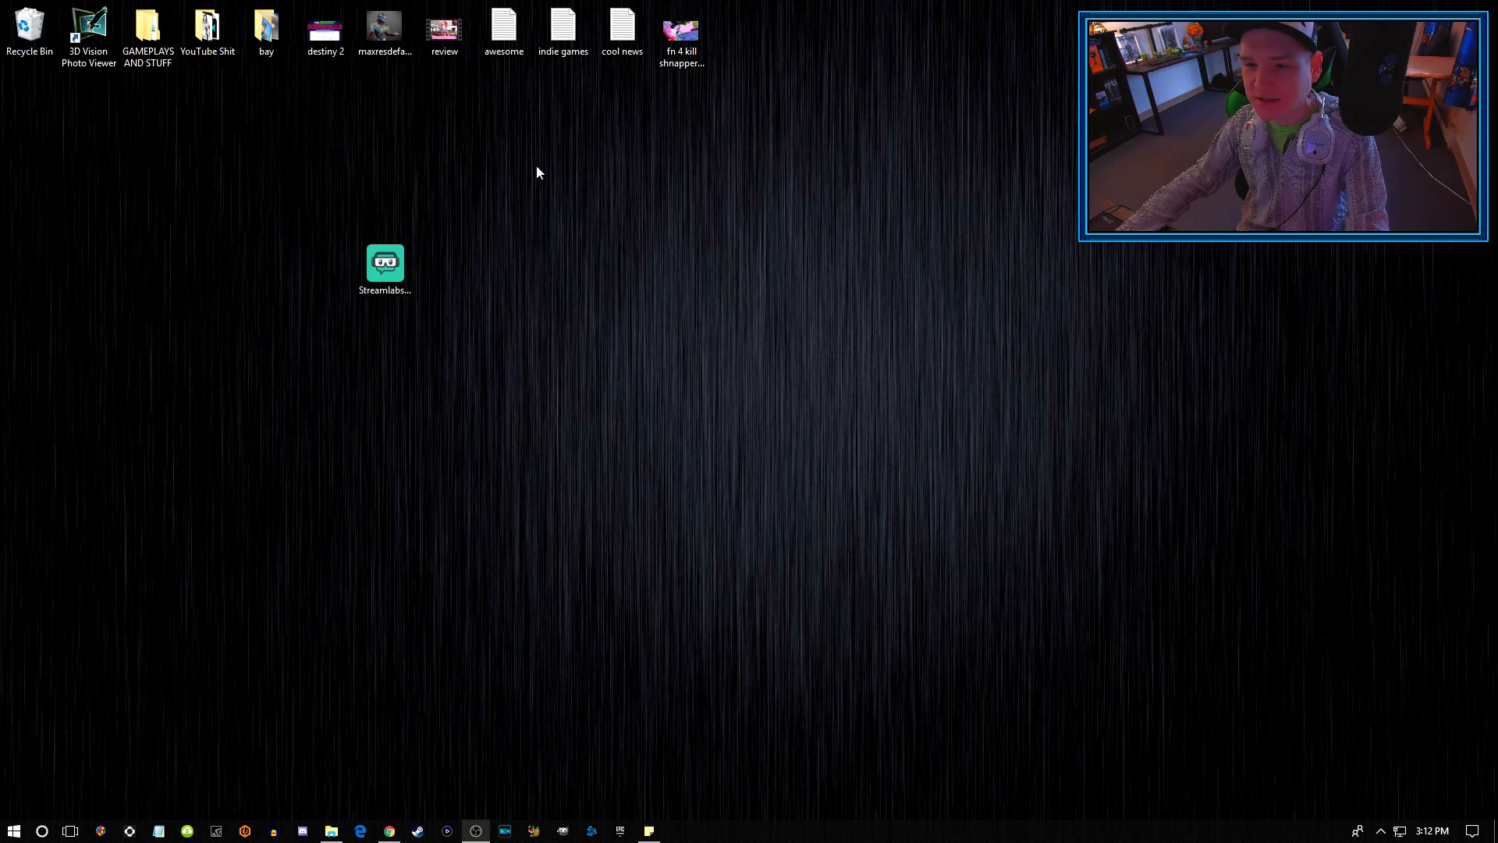
Run the downloaded Streamlabs OBS installer and accept the license to install it.
double_click(385, 267)
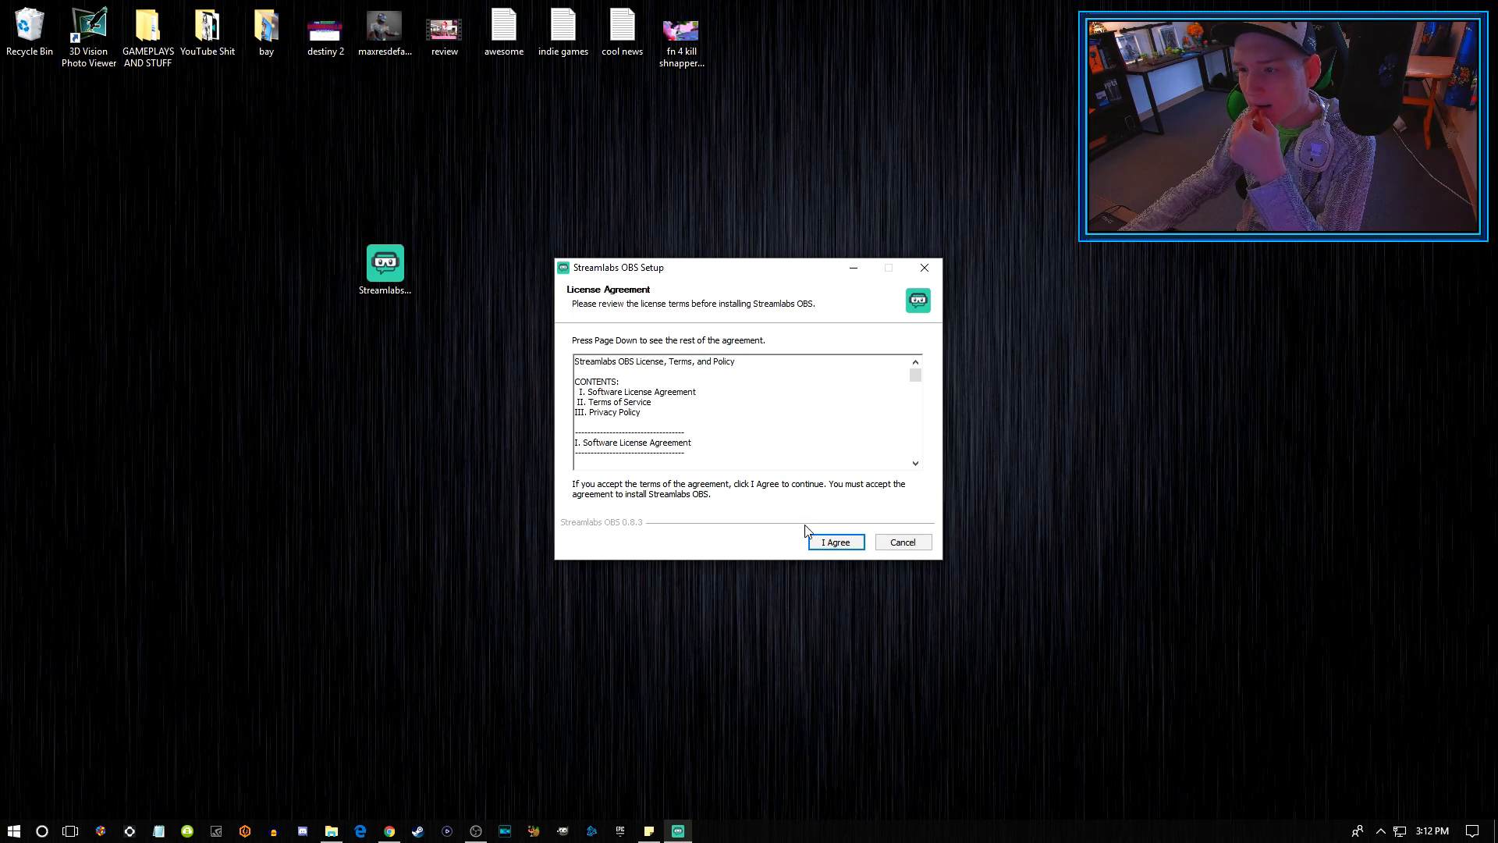
left_click(836, 545)
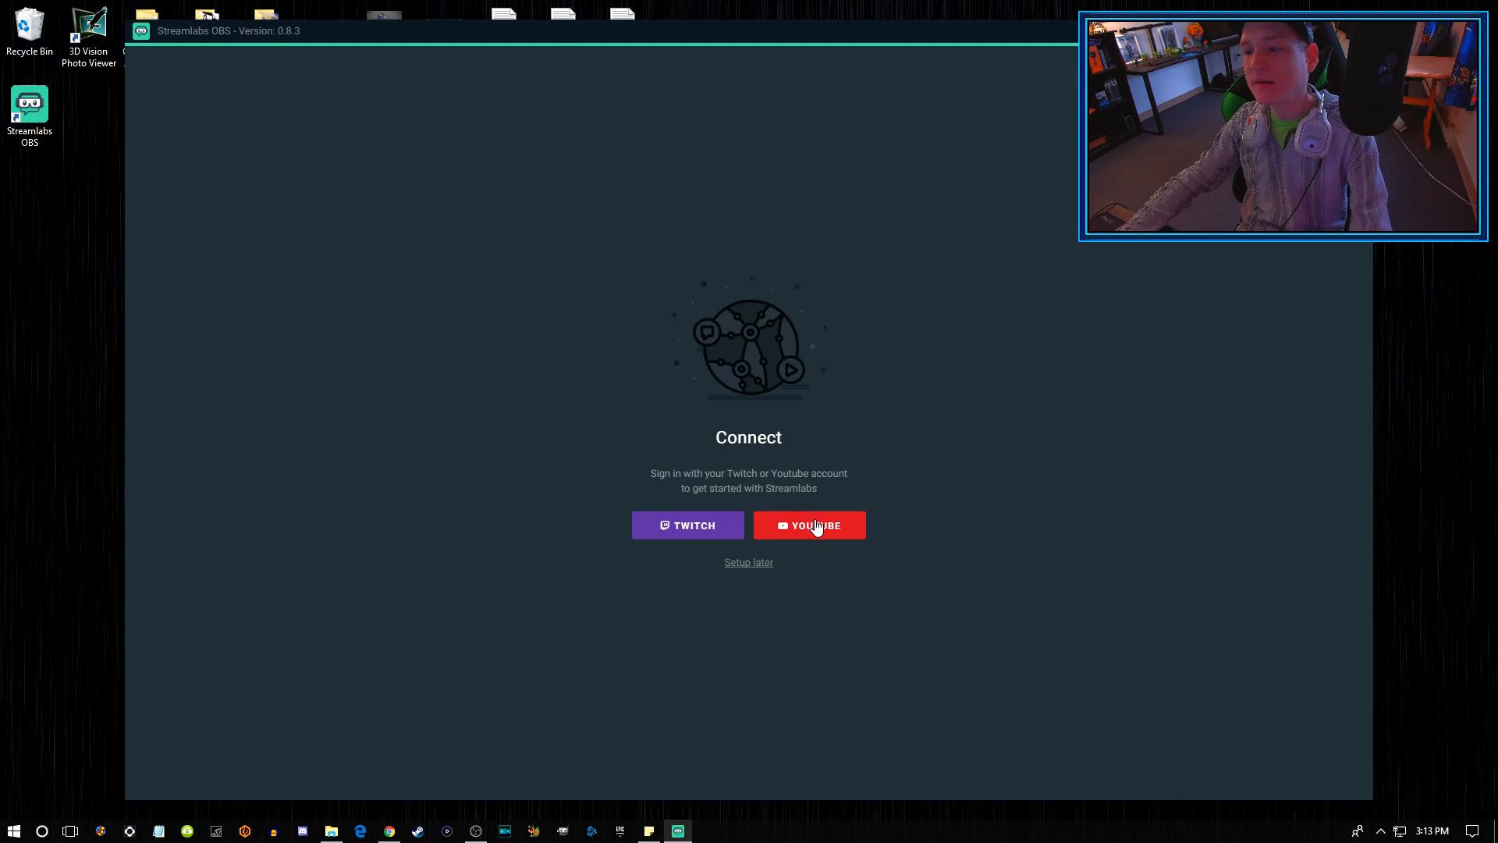
Sign in with a YouTube account on the Connect screen.
left_click(848, 524)
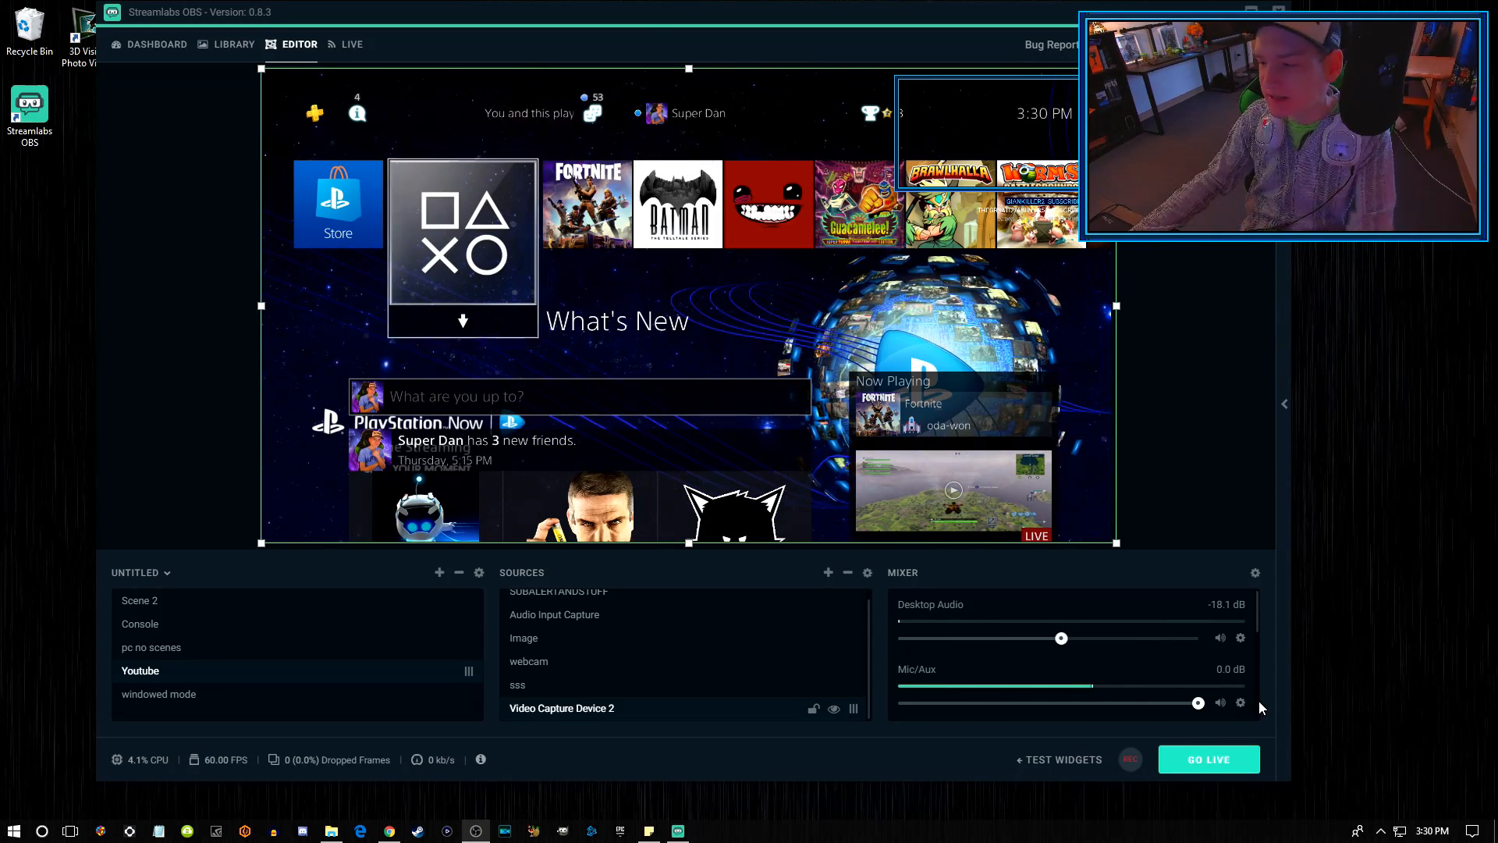
Add a VST 2.x Plugin filter to the Mic/Aux audio source.
left_click(1238, 704)
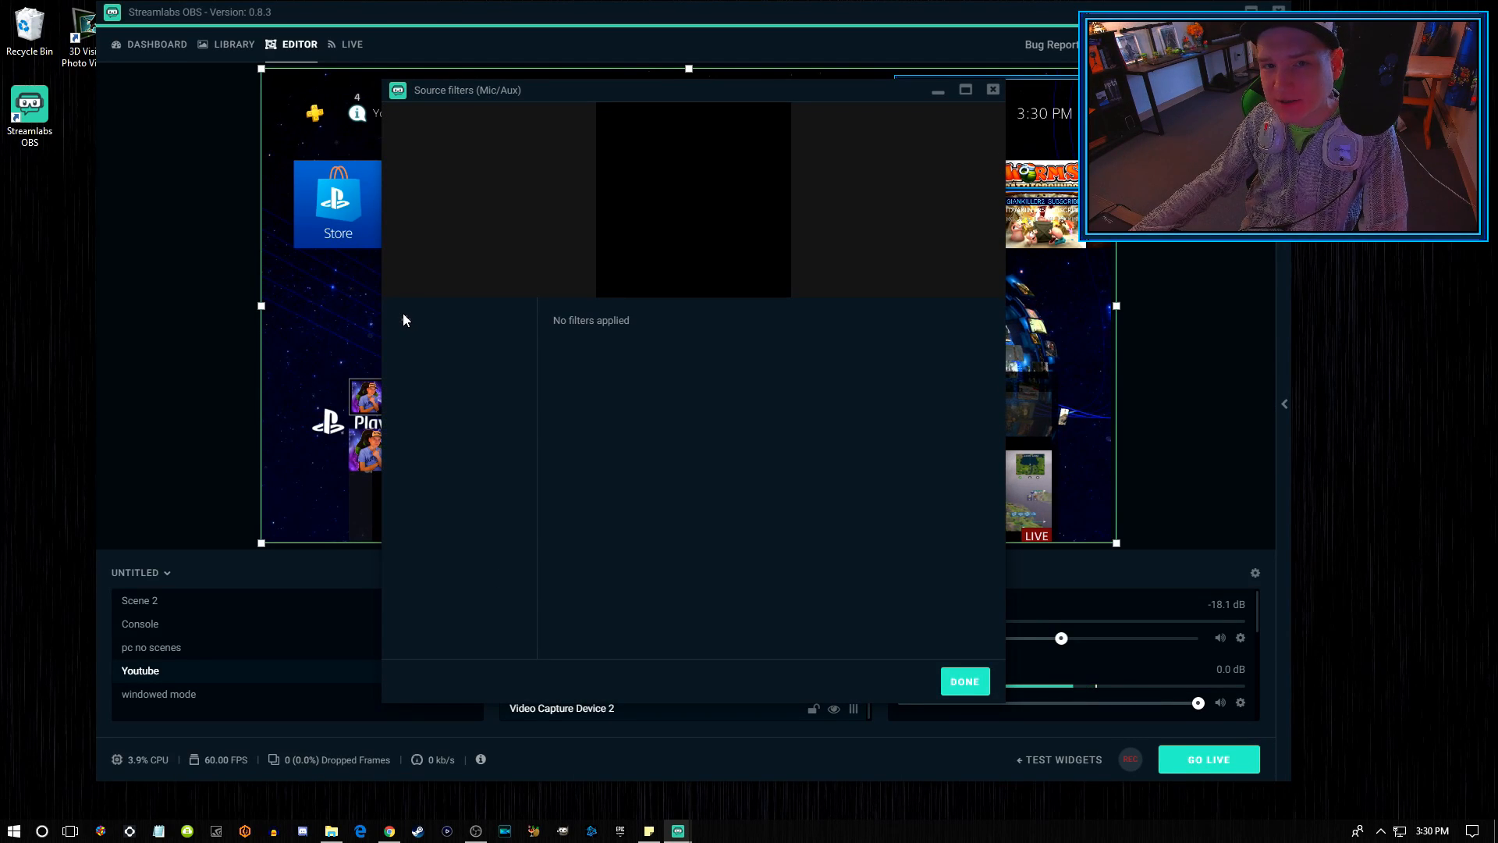
left_click(407, 320)
left_click(632, 289)
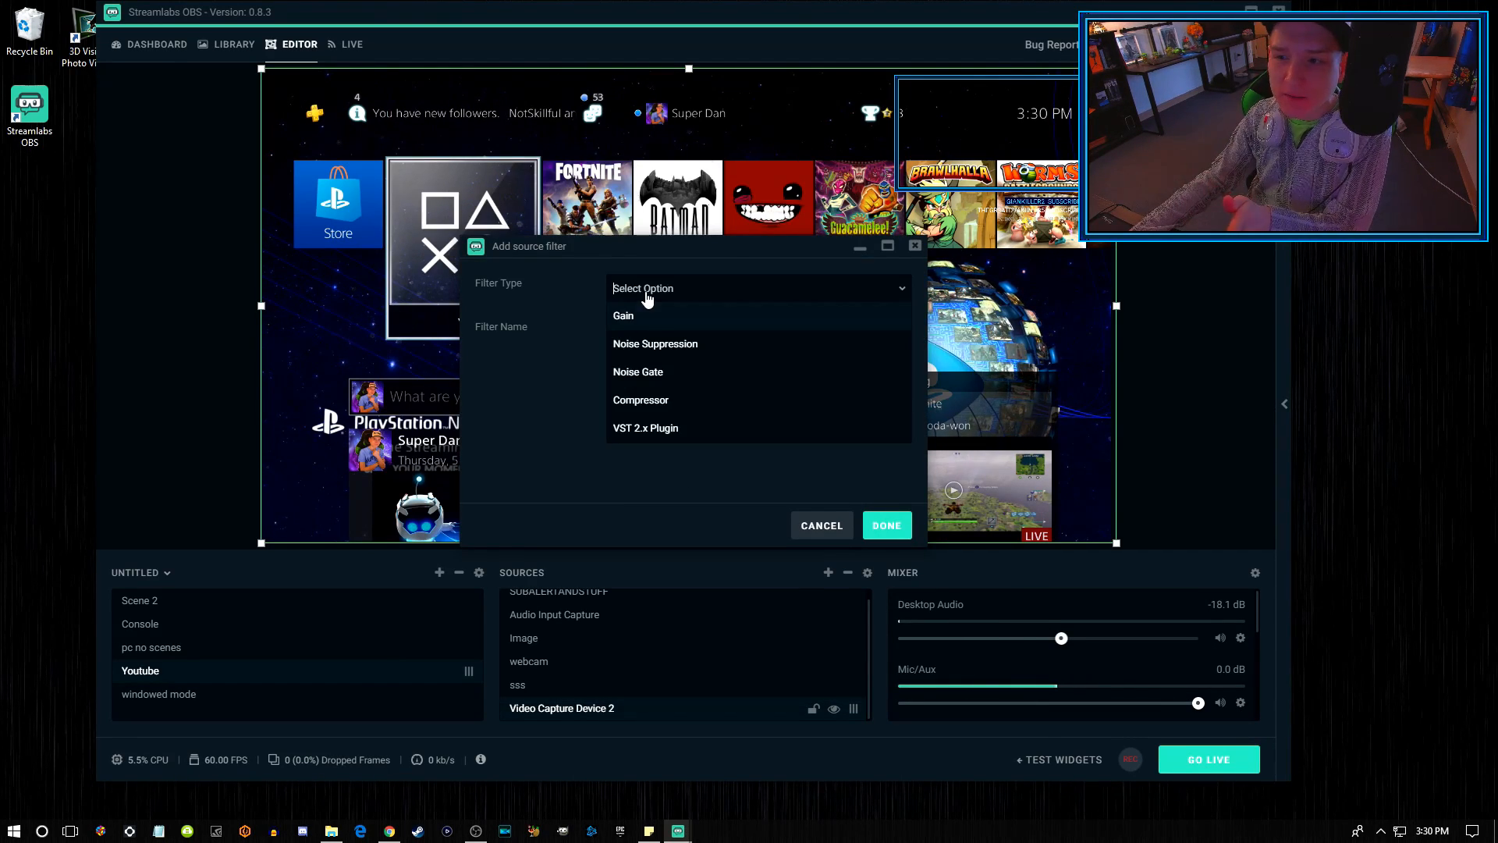
left_click(667, 429)
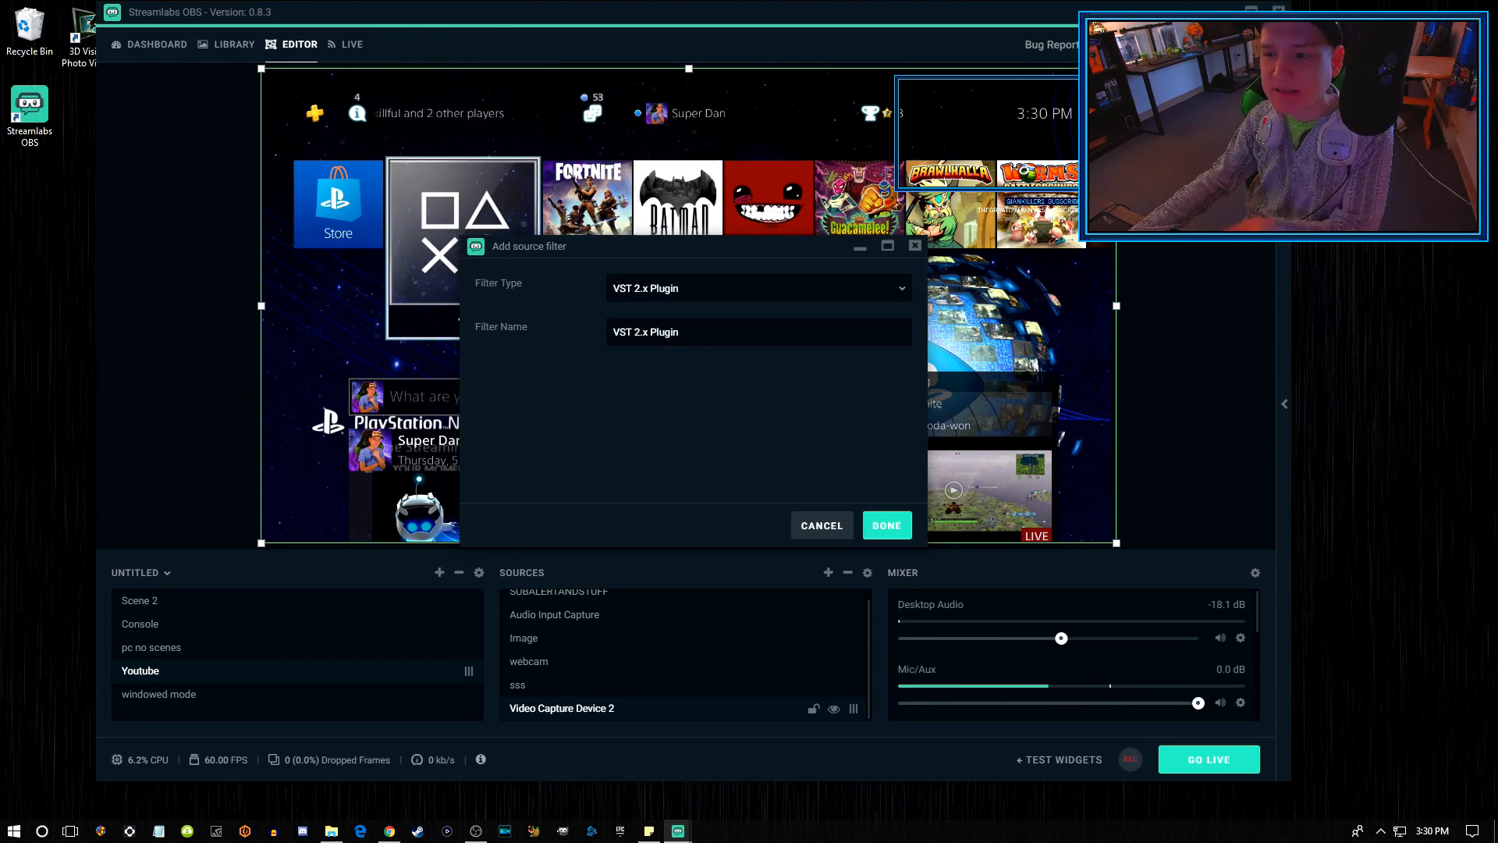
left_click(887, 524)
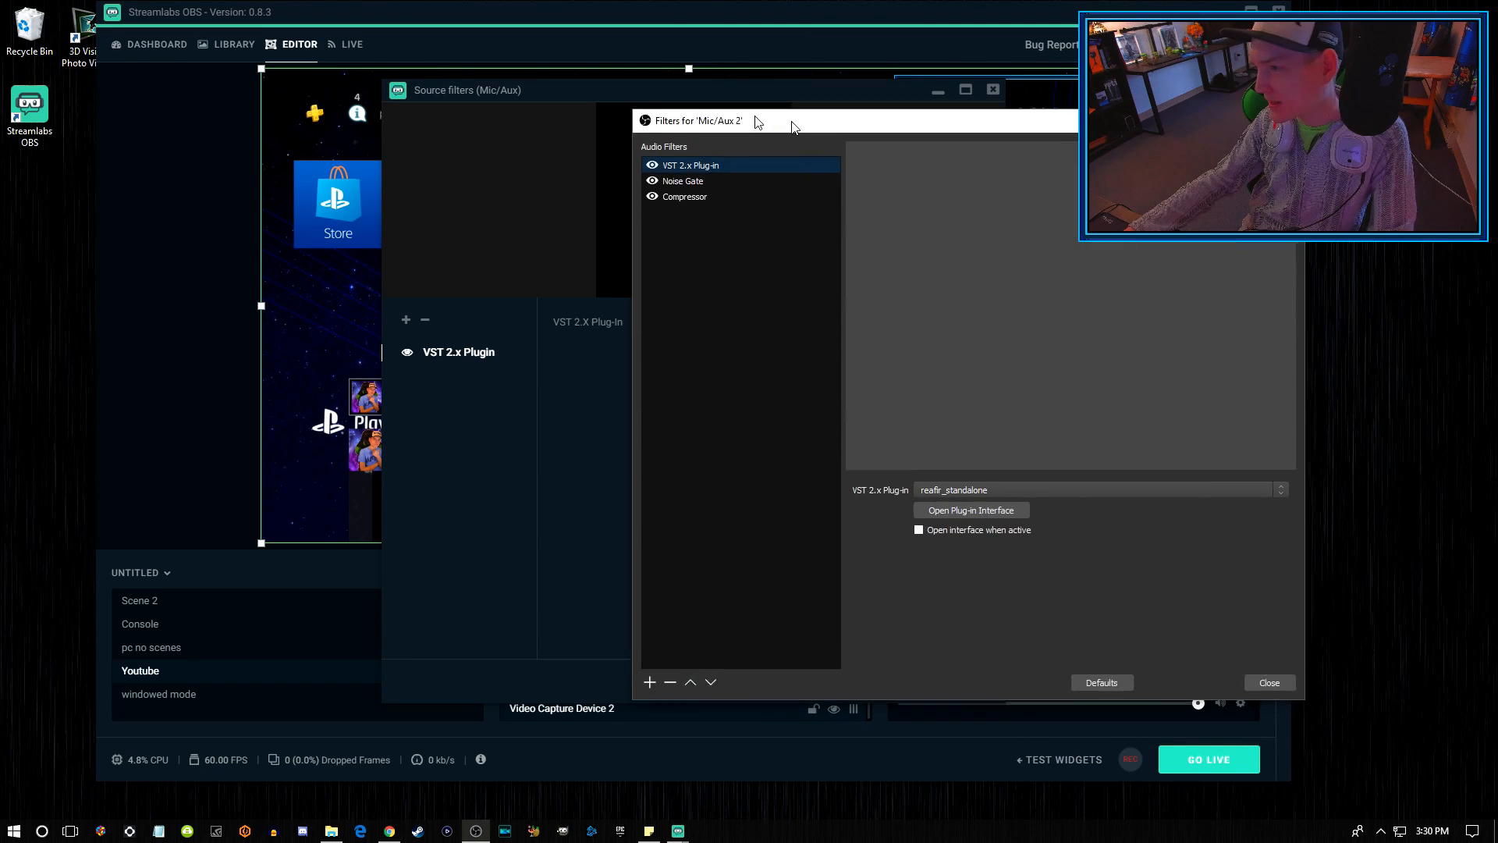
left_click(741, 481)
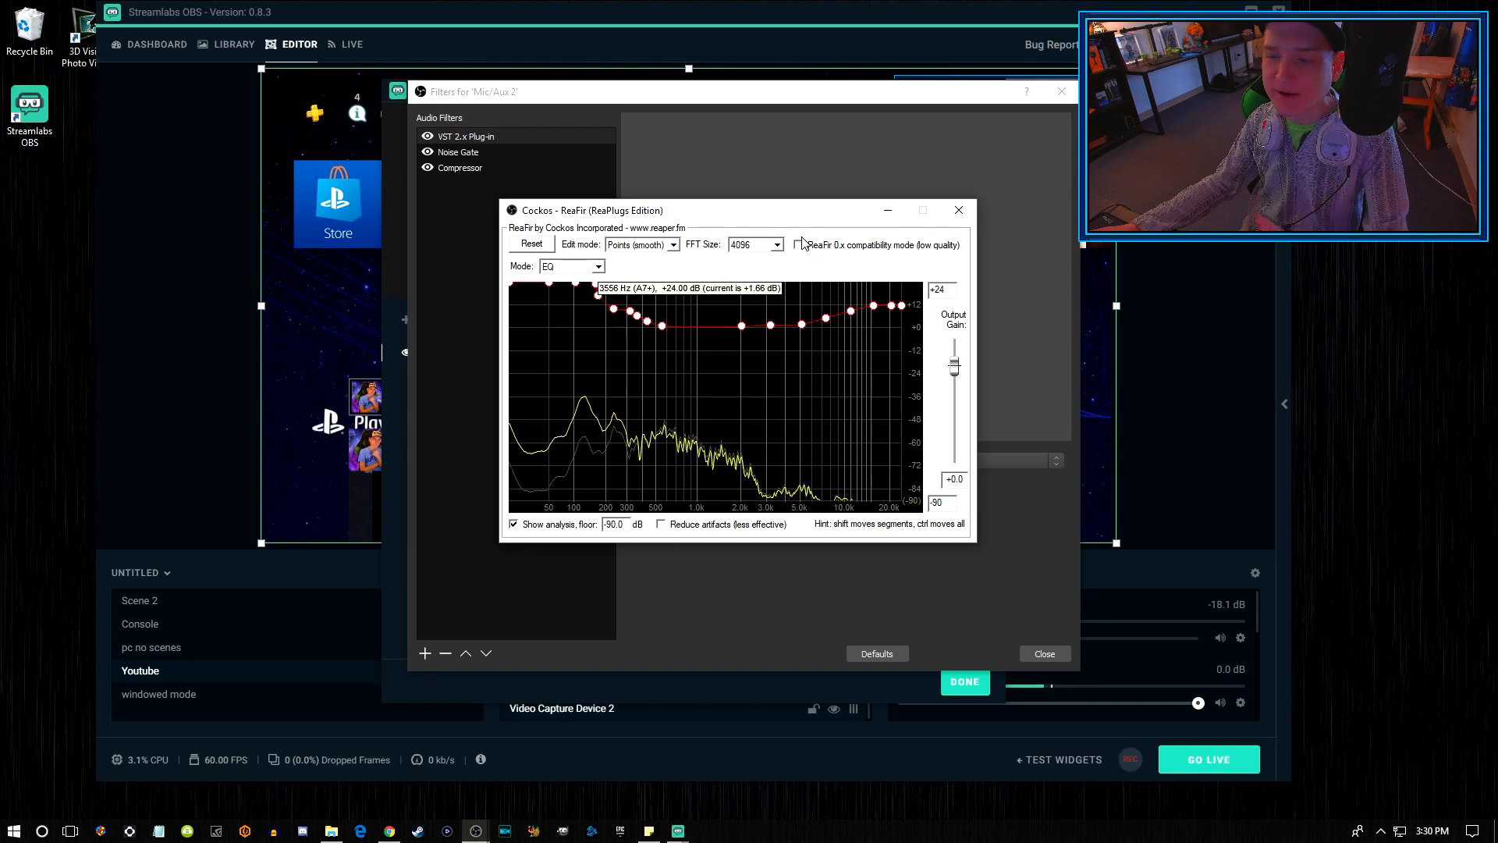
left_click(957, 213)
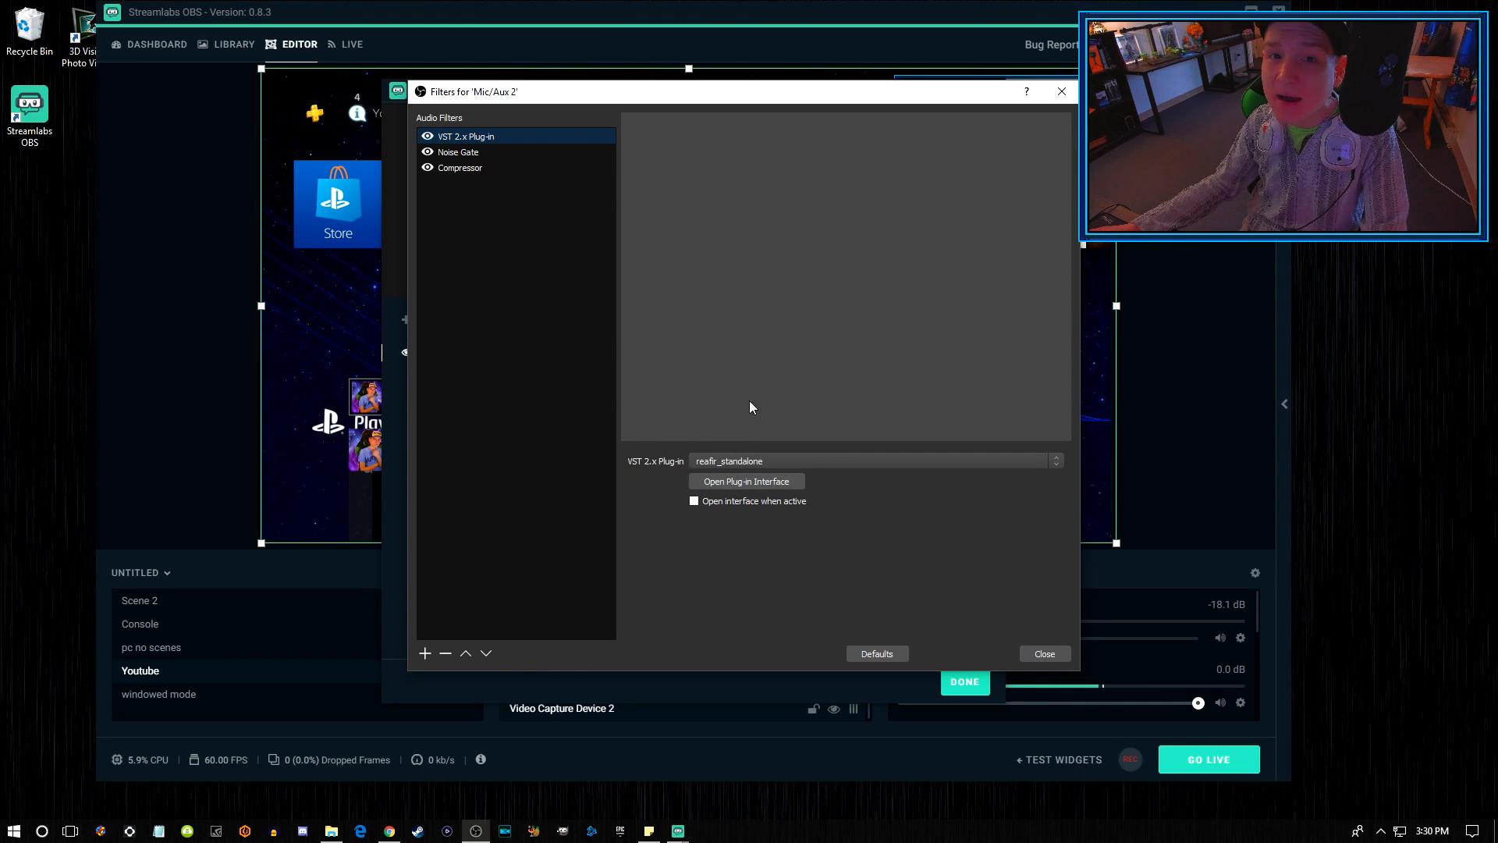
Search the VST plug-in list, find nothing, untick Open interface when active and finish the mic filters.
left_click_drag(630, 106, 1041, 208)
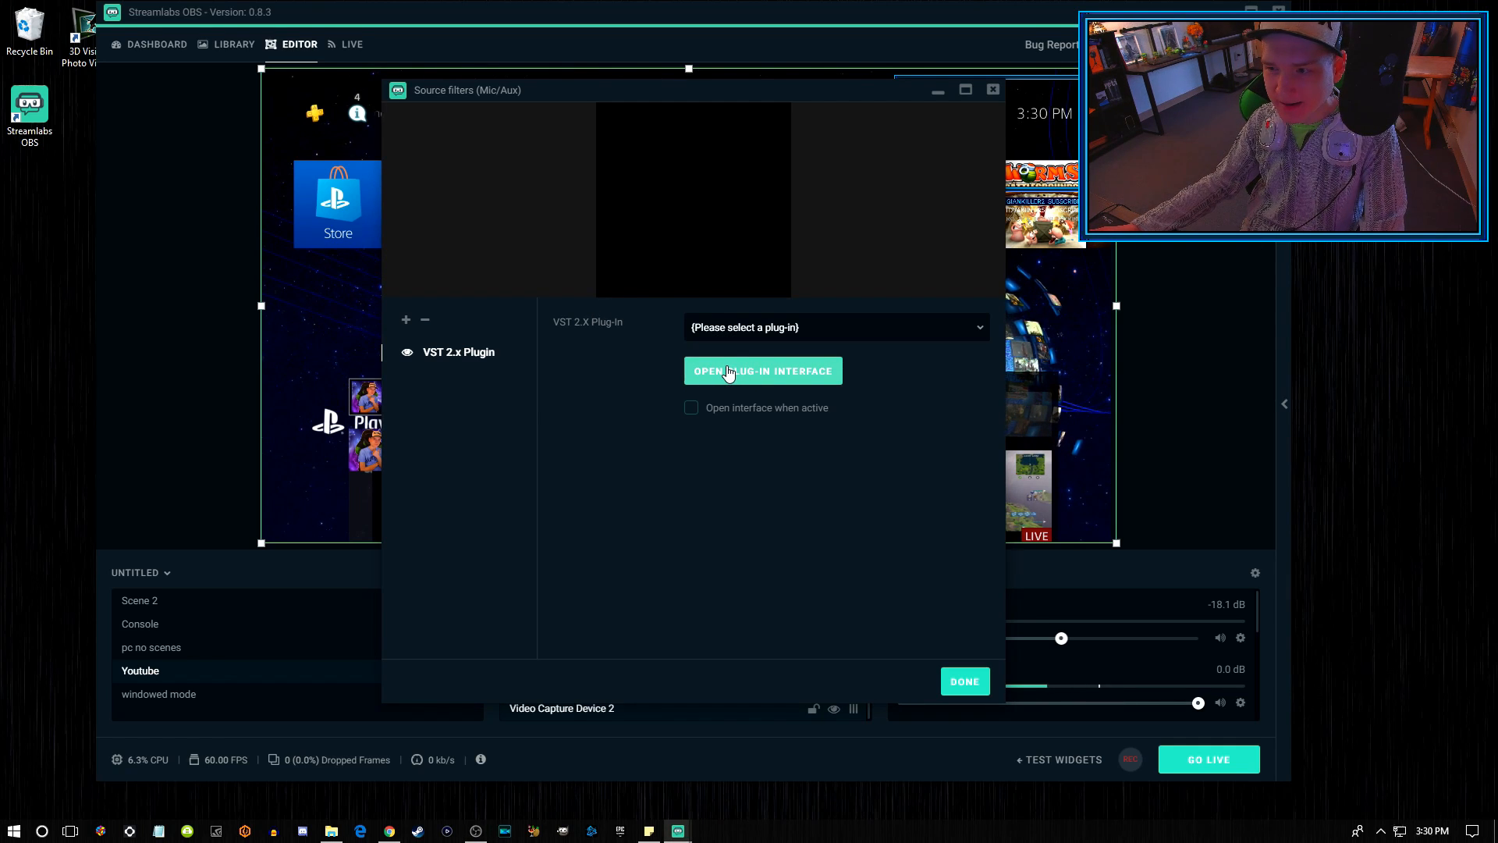
left_click(691, 407)
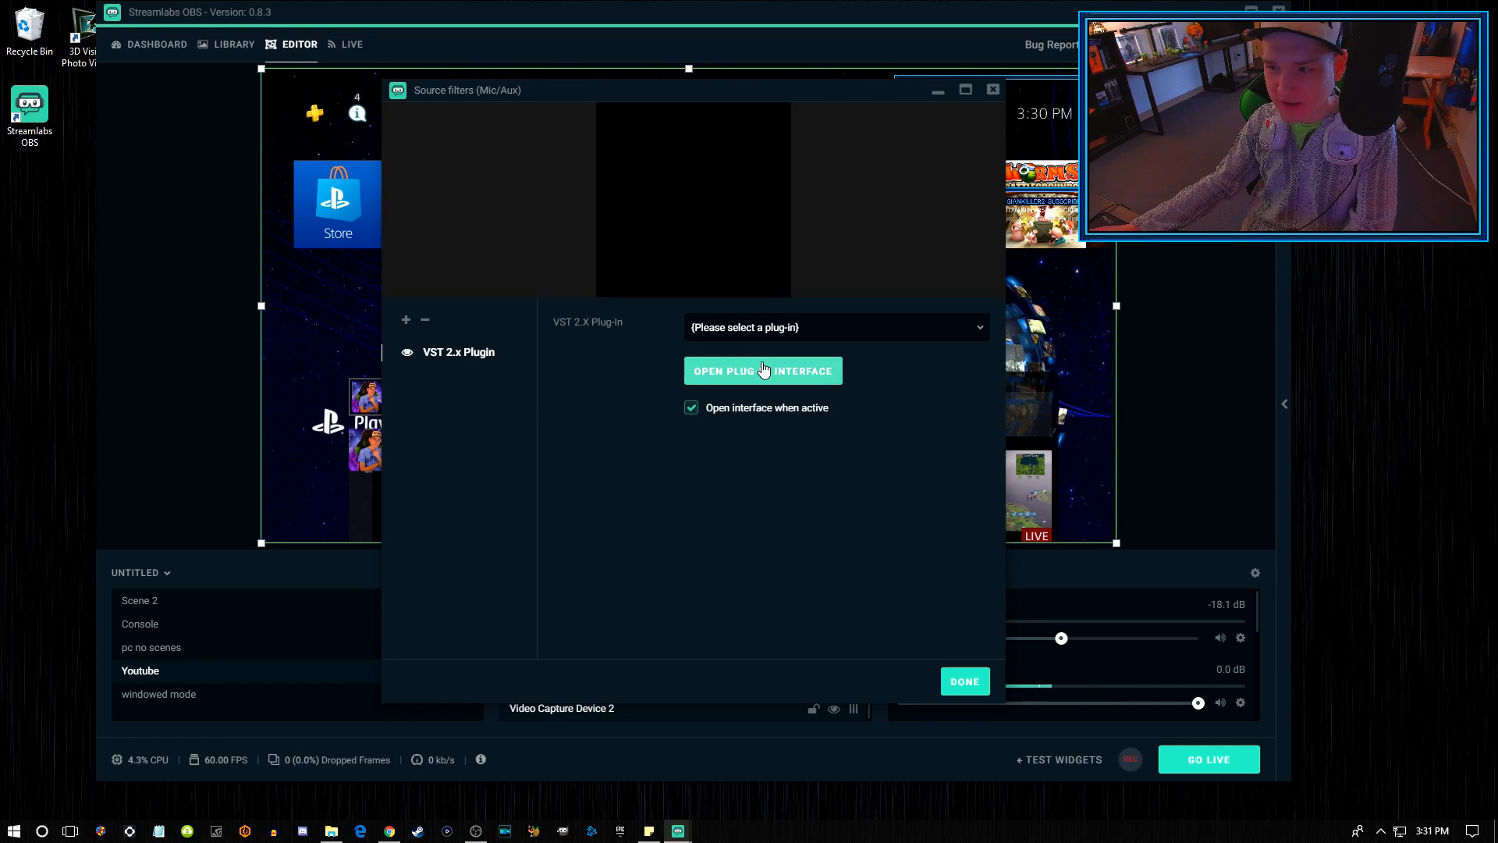
left_click(827, 329)
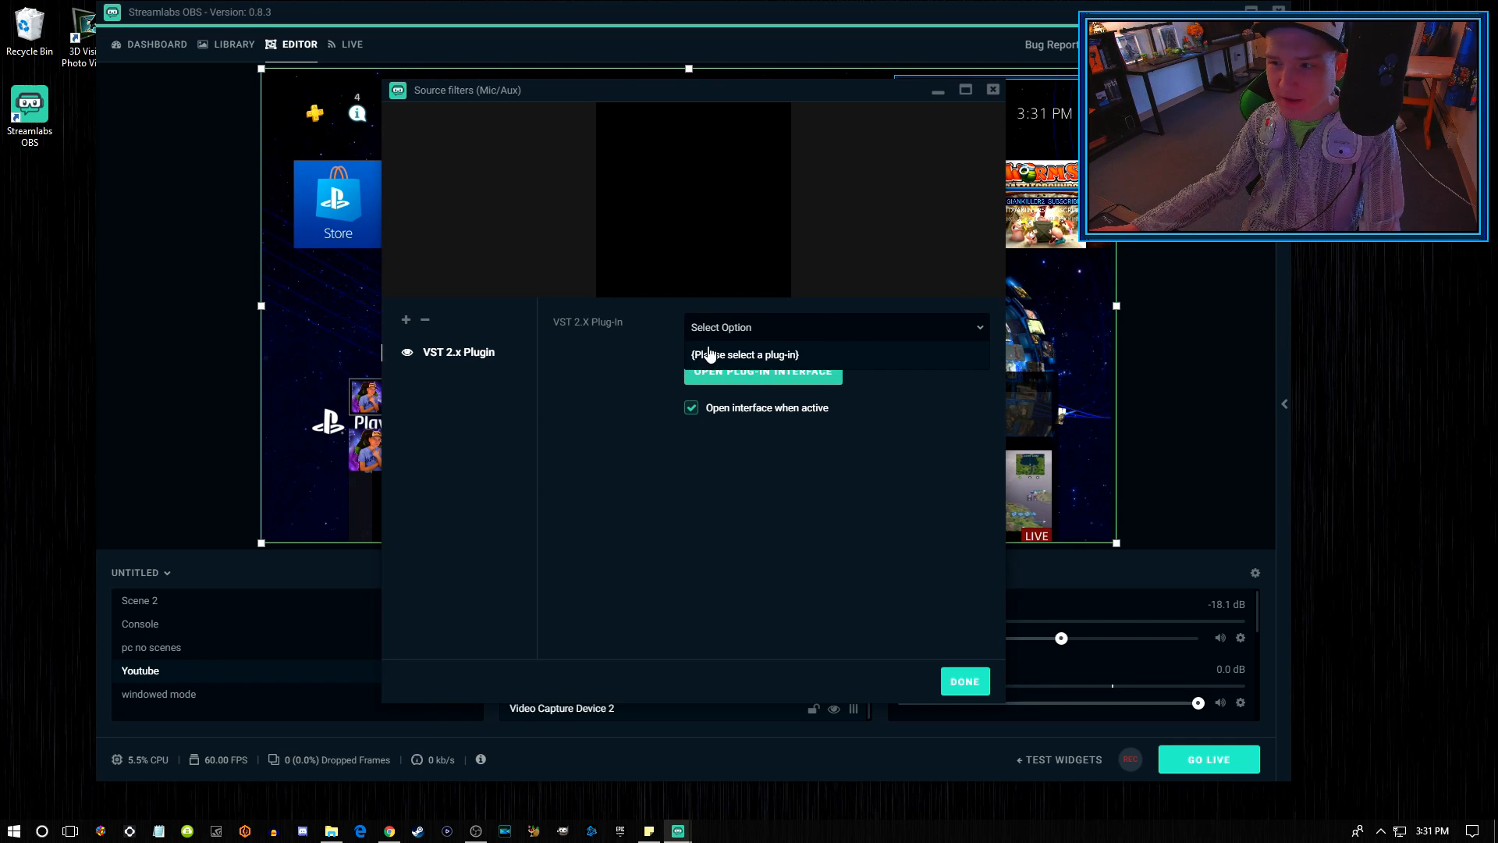
type("r")
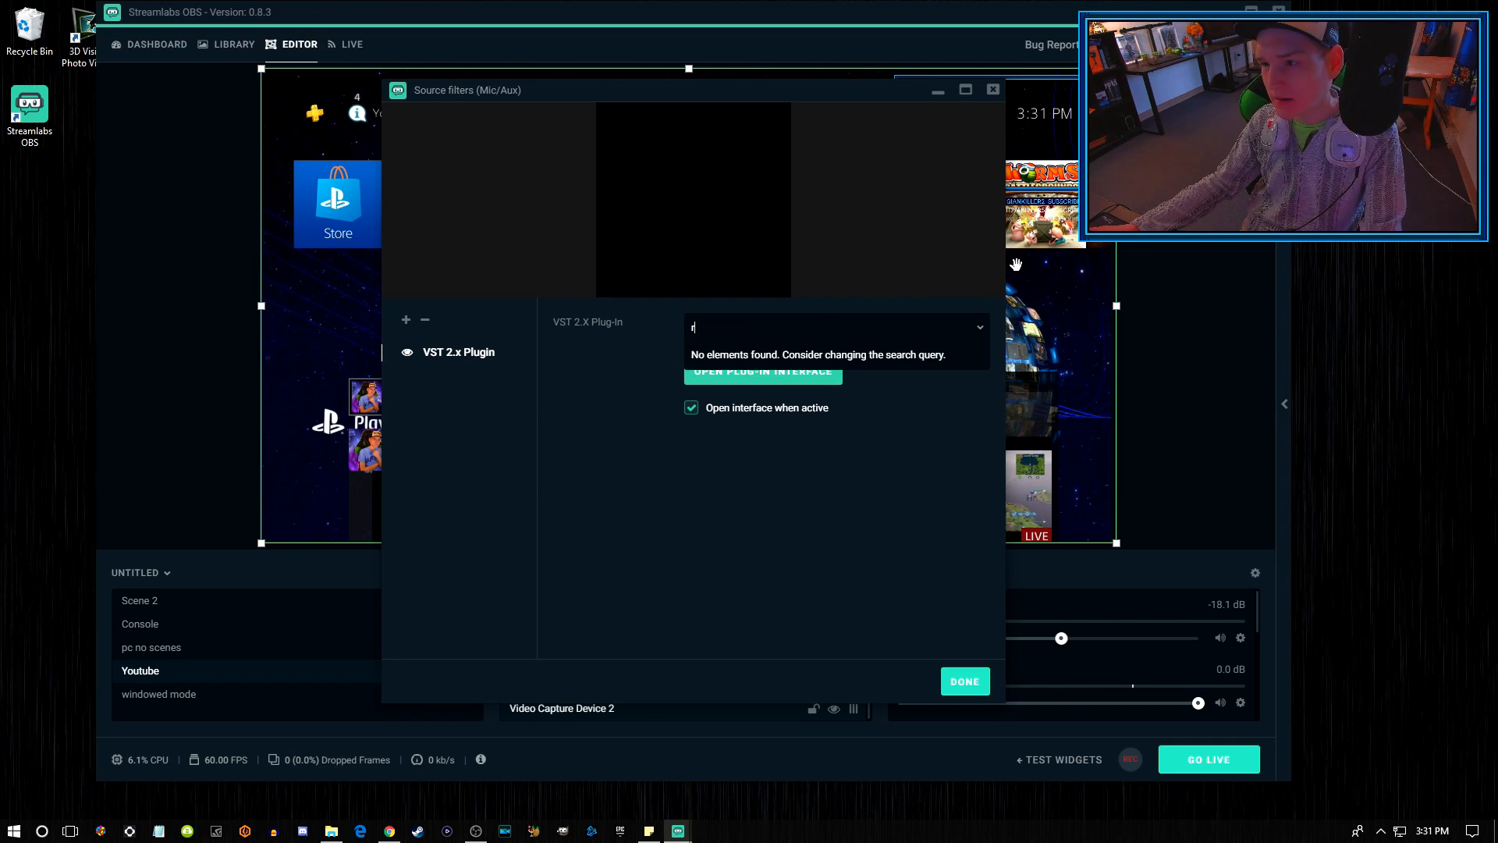
type("e")
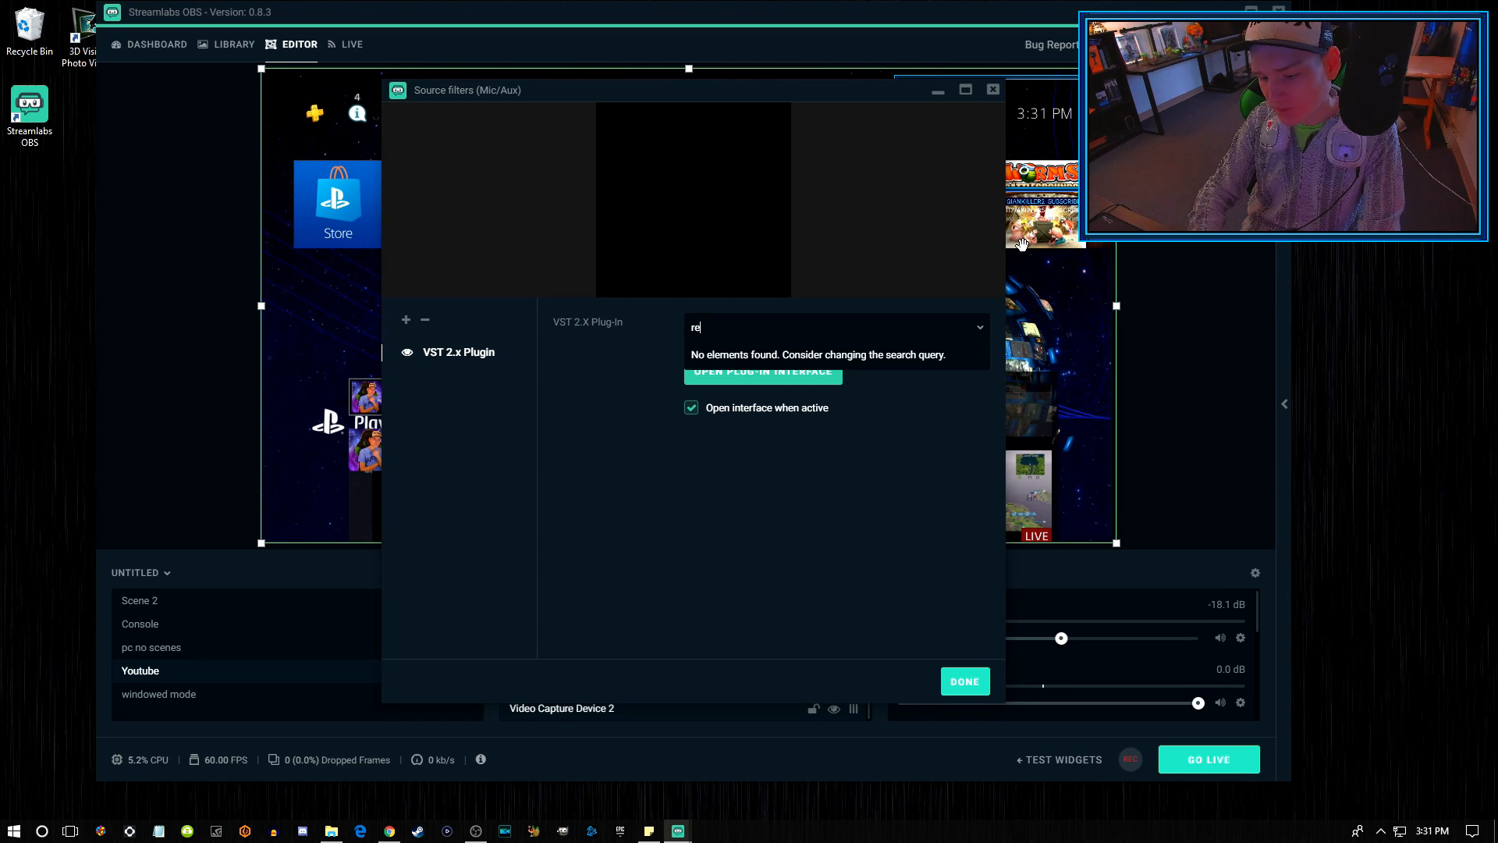
type("afir")
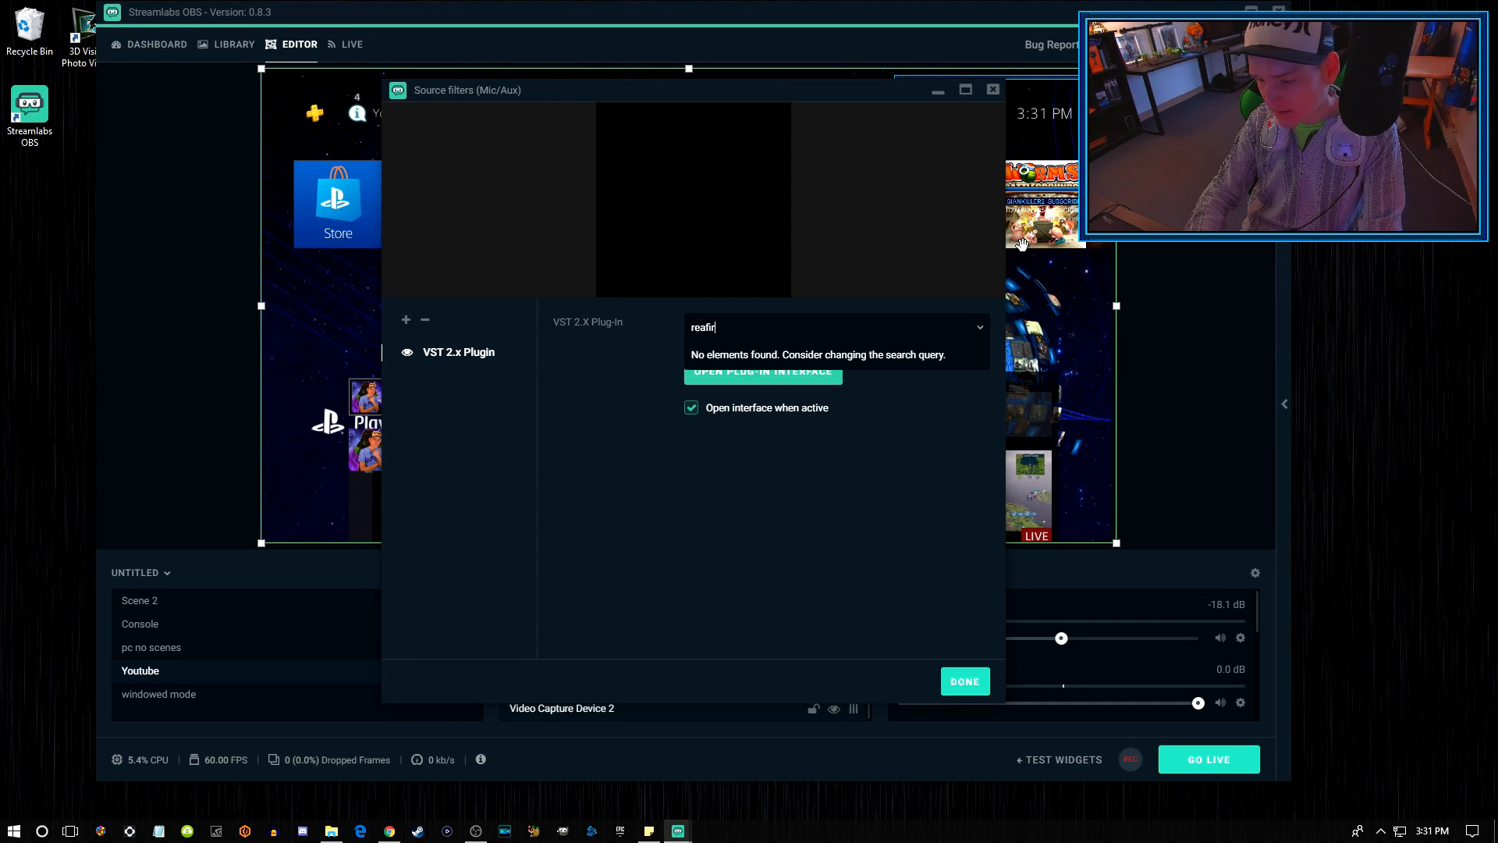
type("_stand")
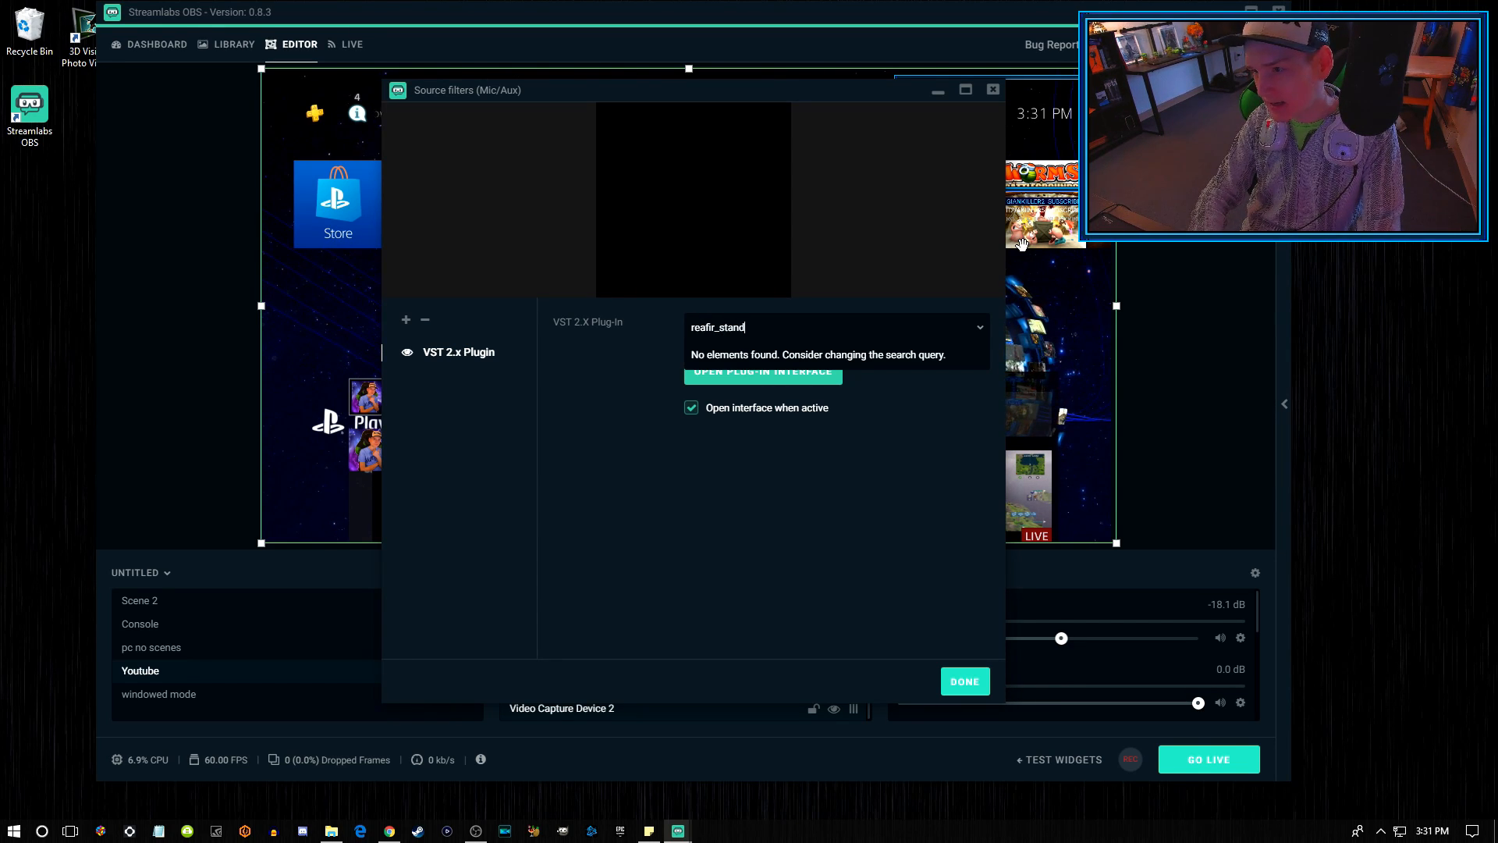
type("alone")
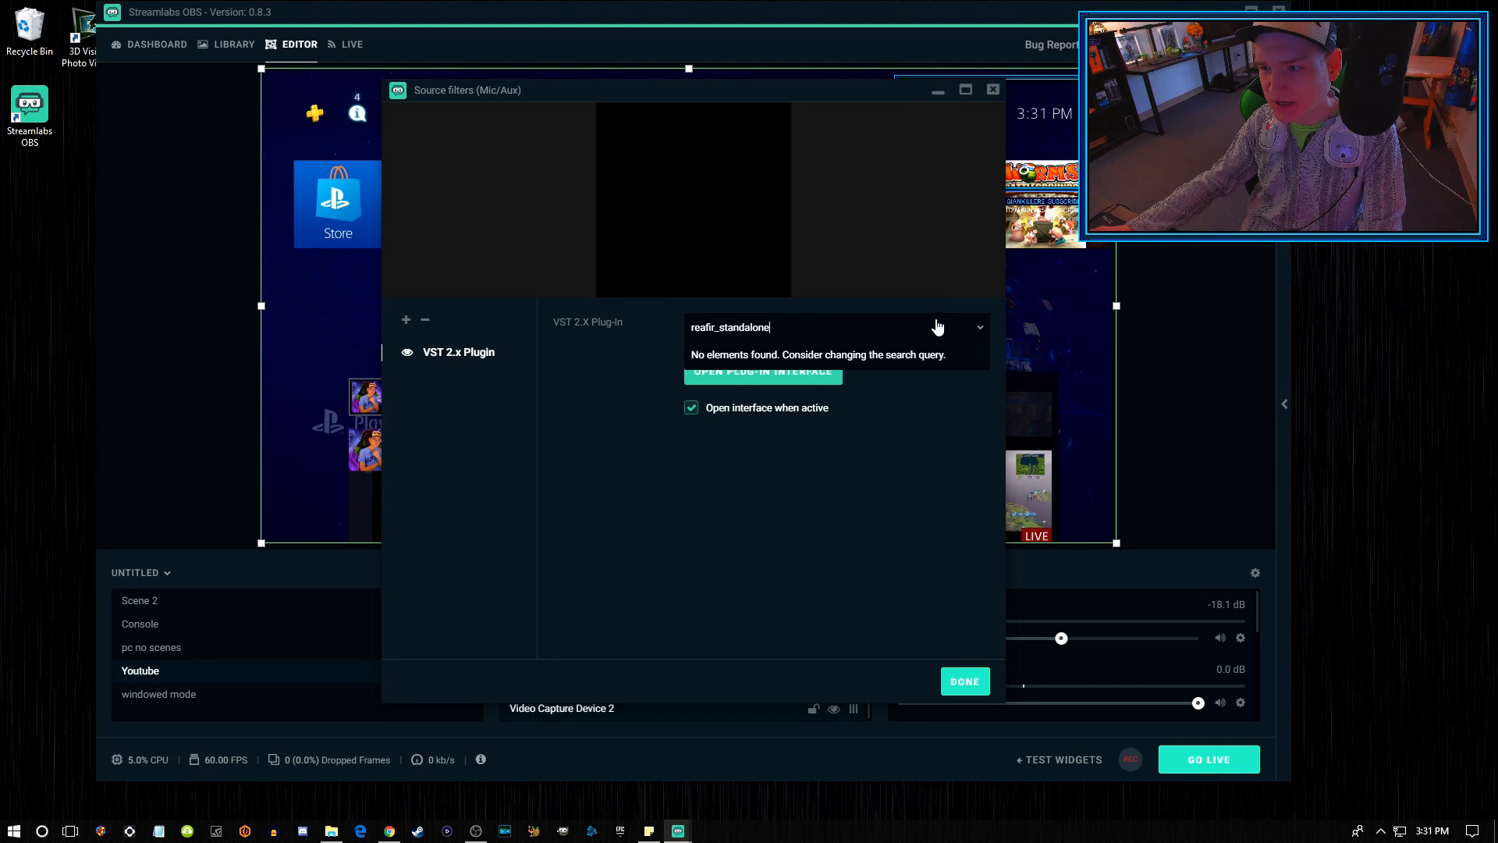
left_click(662, 343)
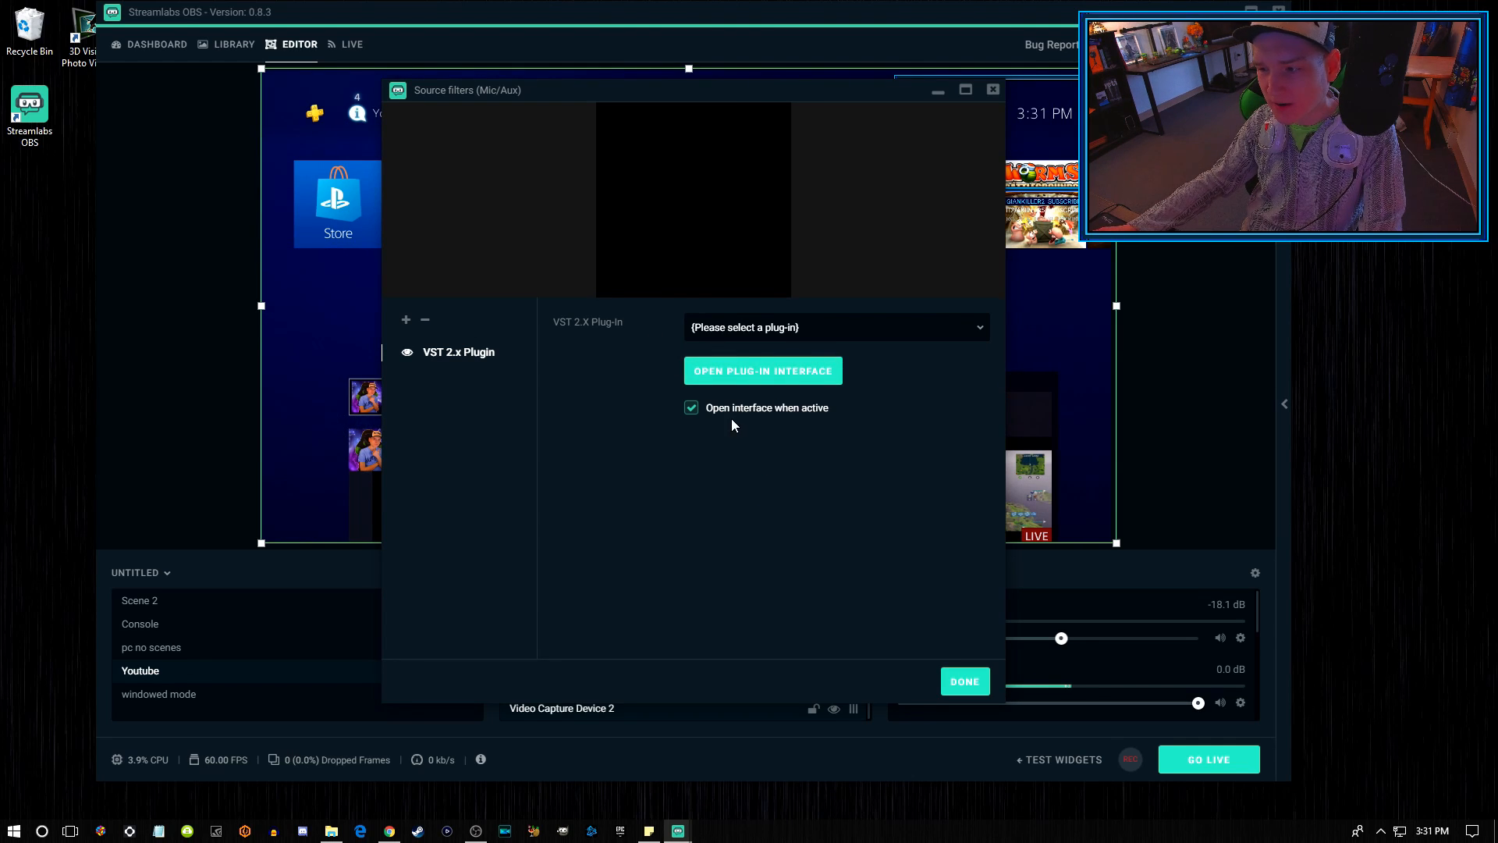
left_click(706, 410)
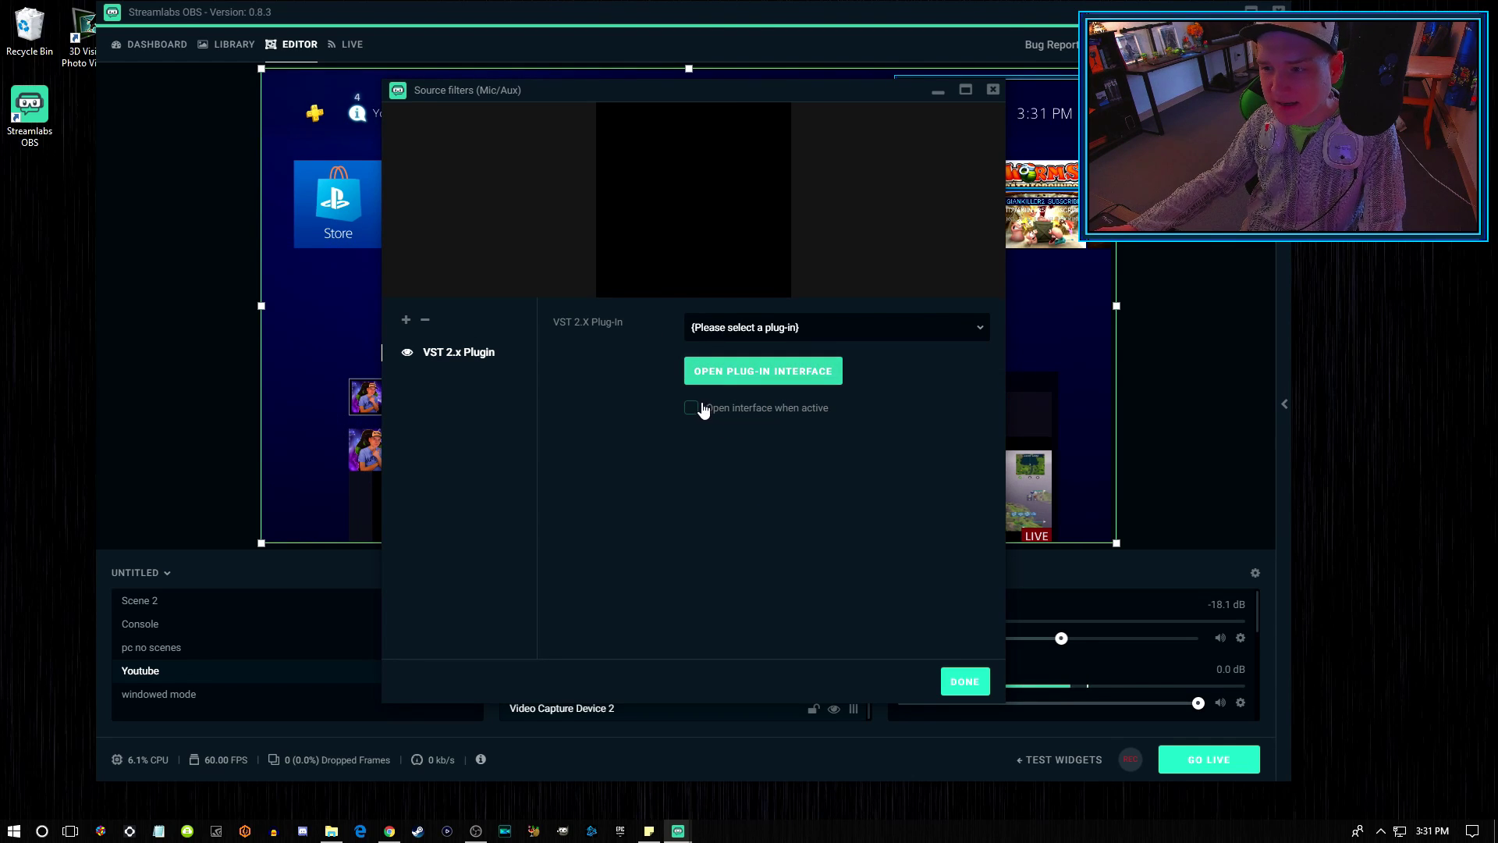
left_click(967, 685)
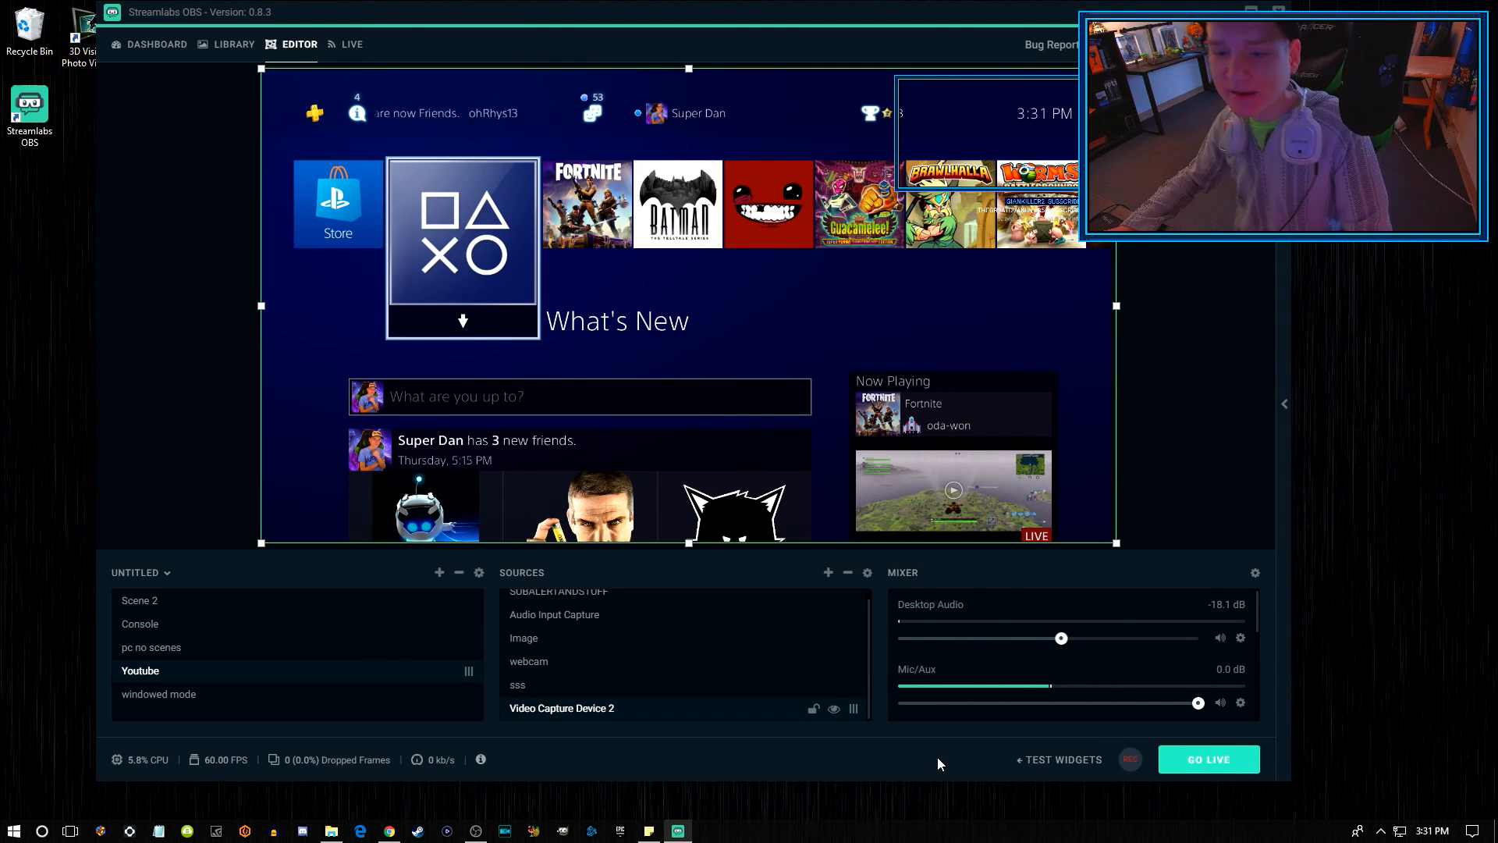
Fire test Subscriber, Donation and another Subscriber alert over the PS4 capture.
left_click(1054, 760)
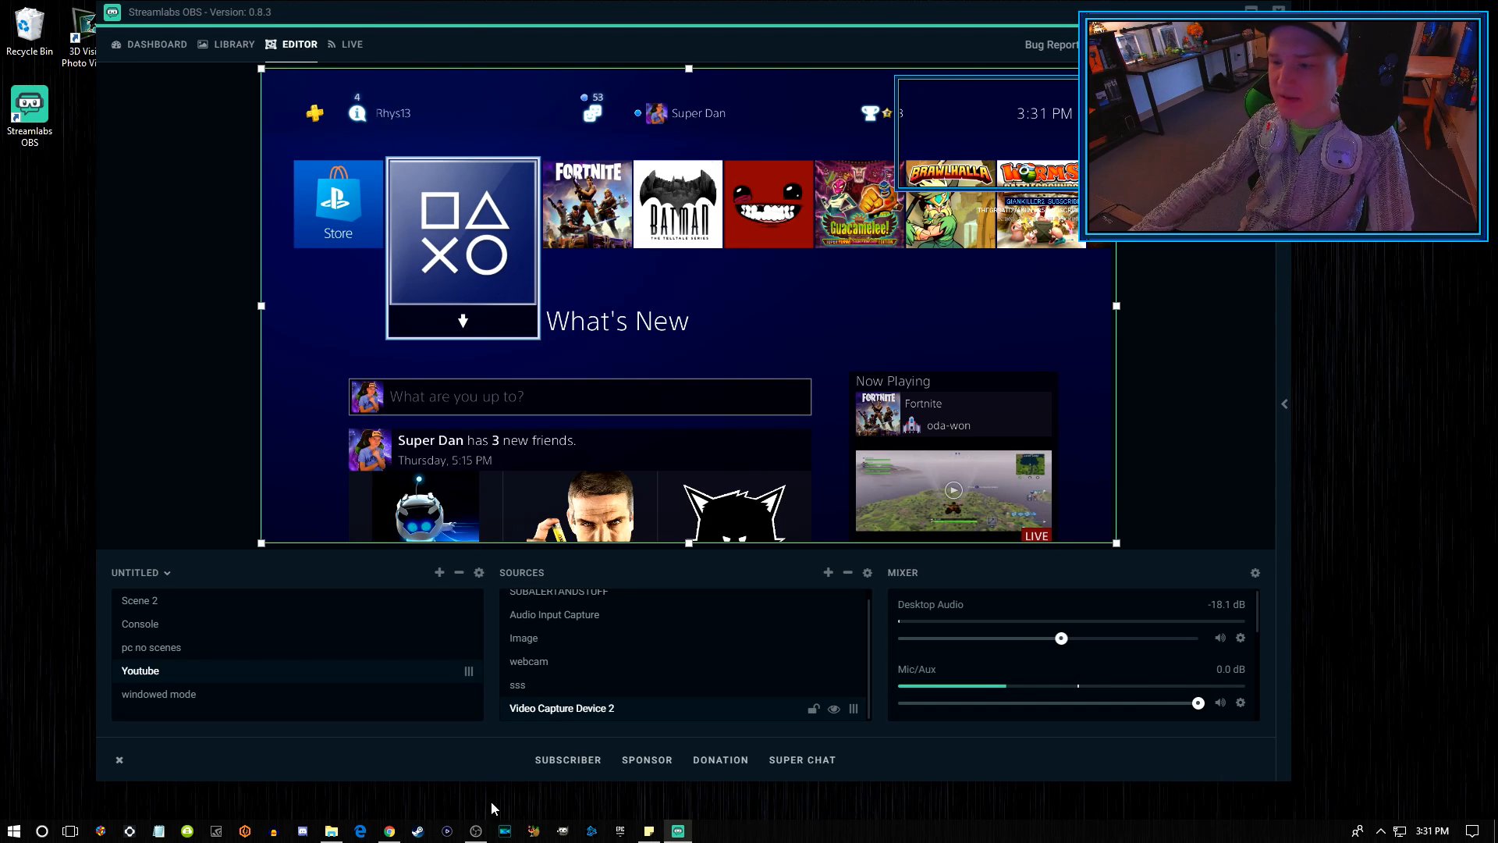
left_click(568, 760)
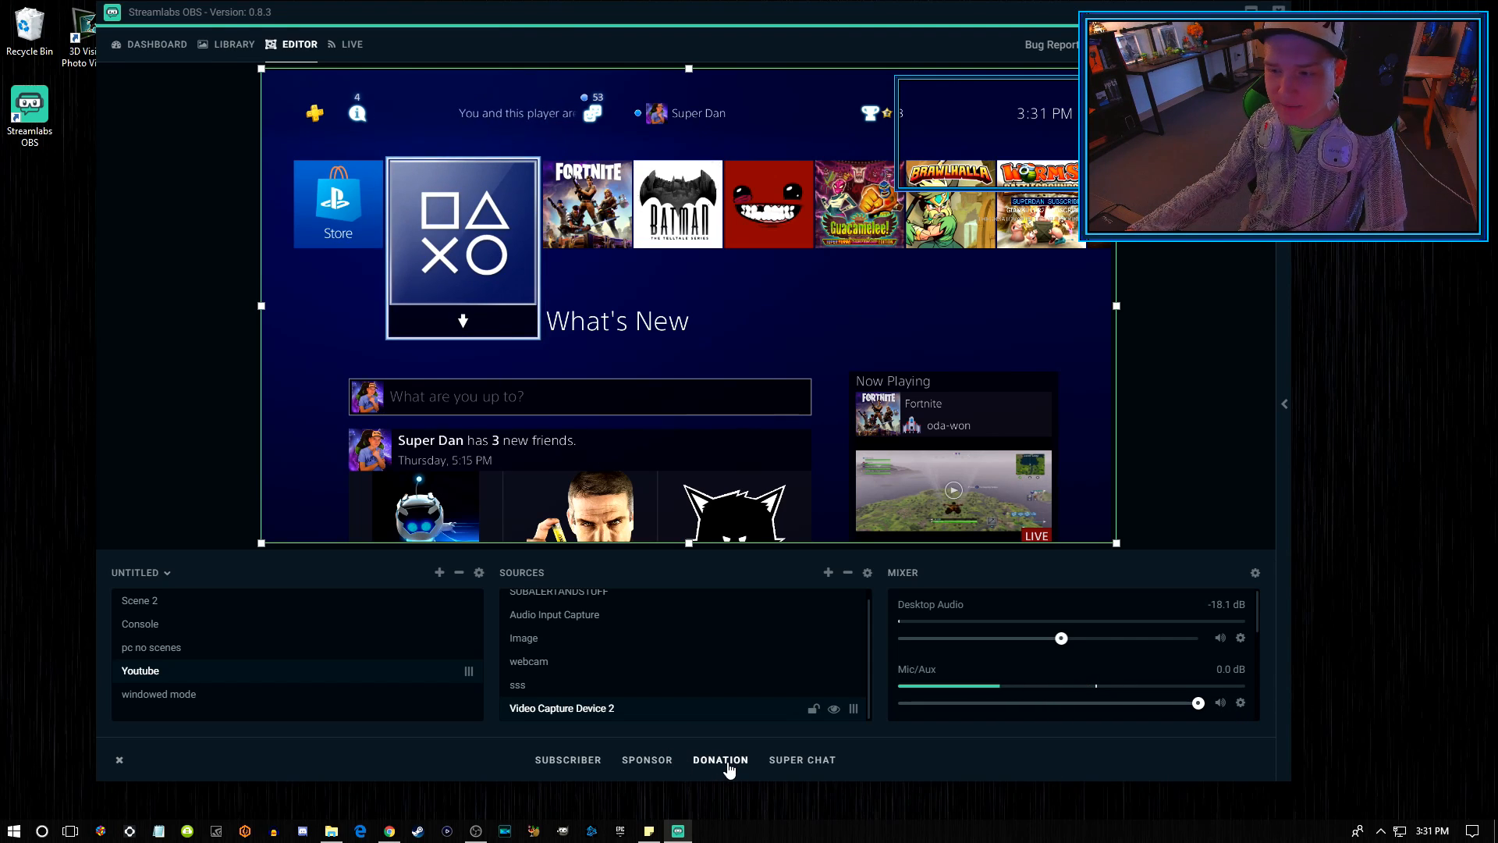
left_click(728, 770)
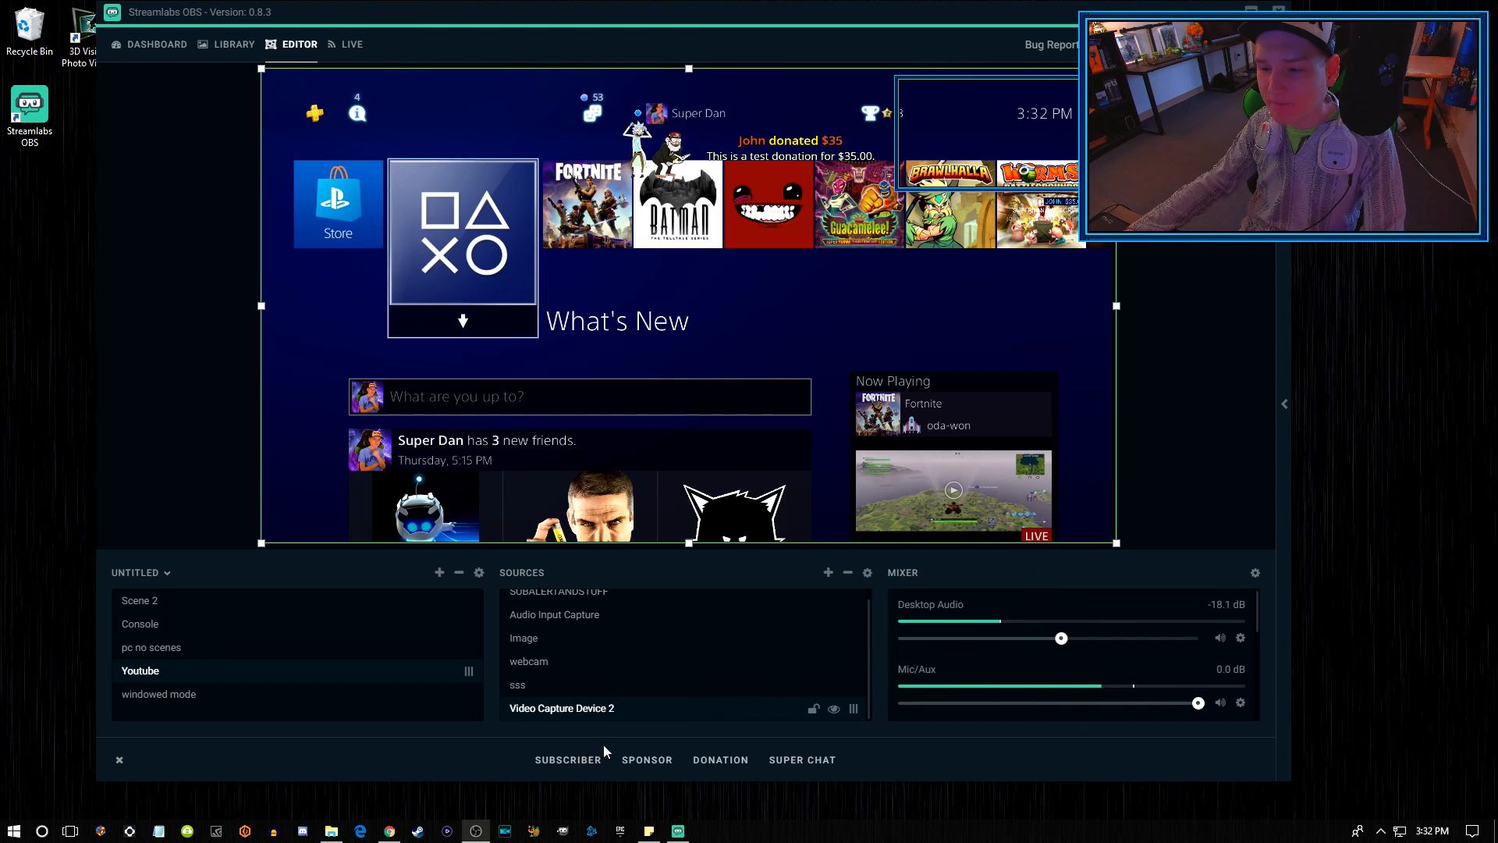
left_click(584, 760)
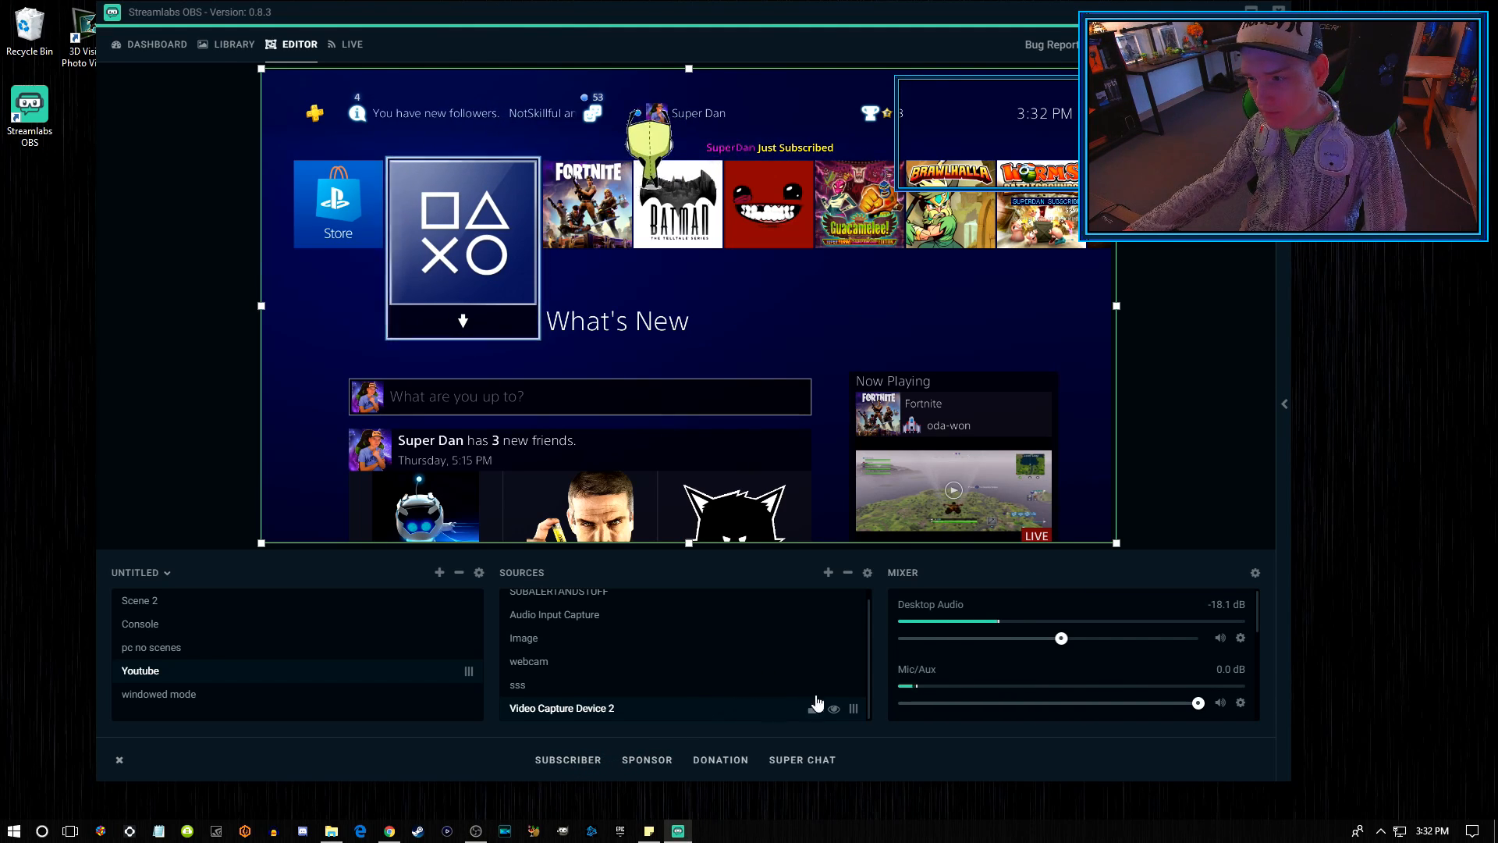
Mute and then unmute the Desktop Audio in the mixer.
left_click(1223, 639)
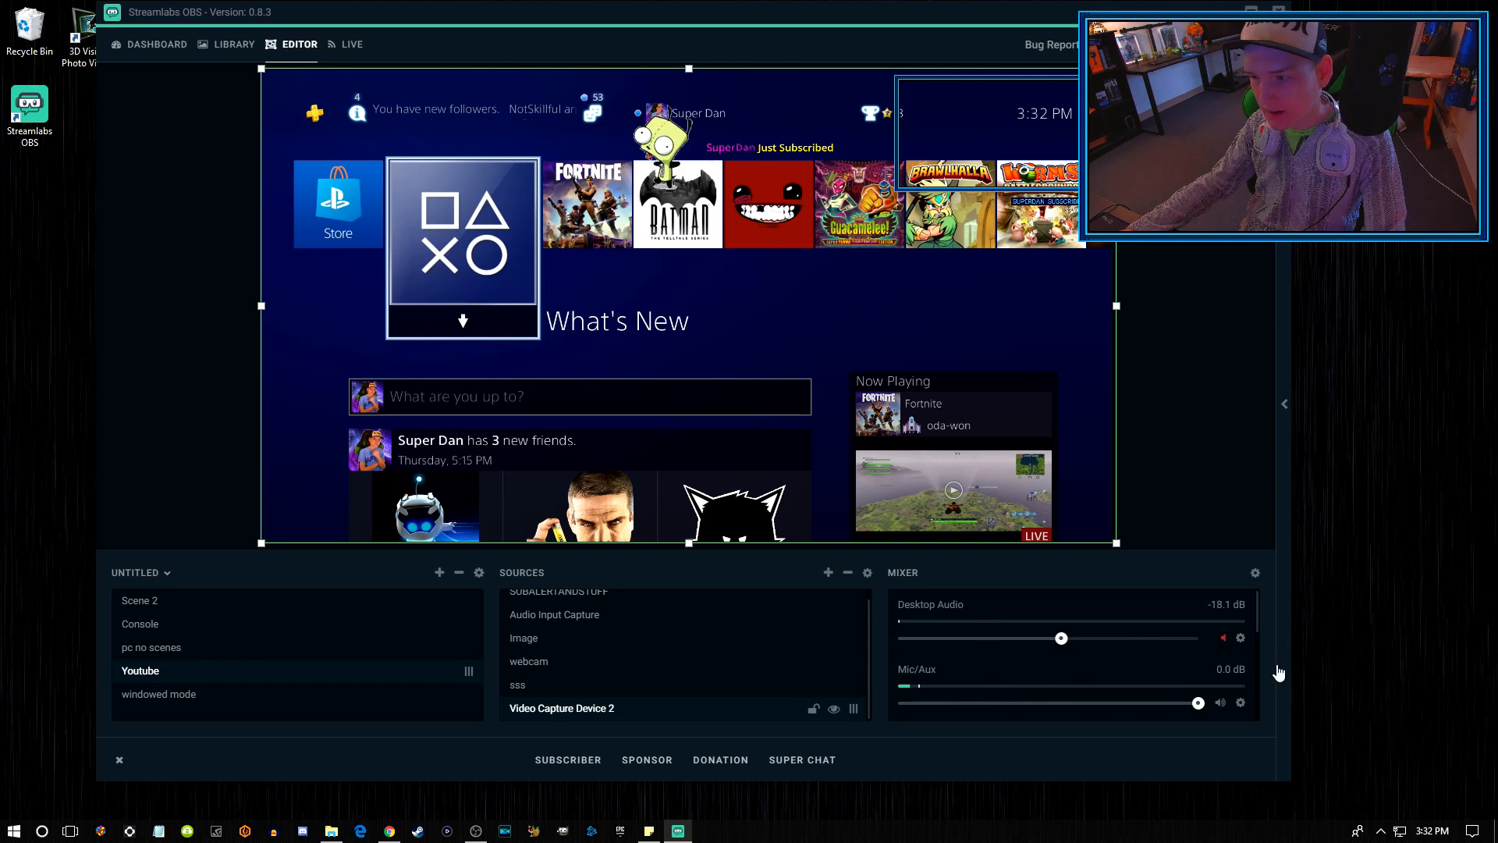
left_click(1221, 638)
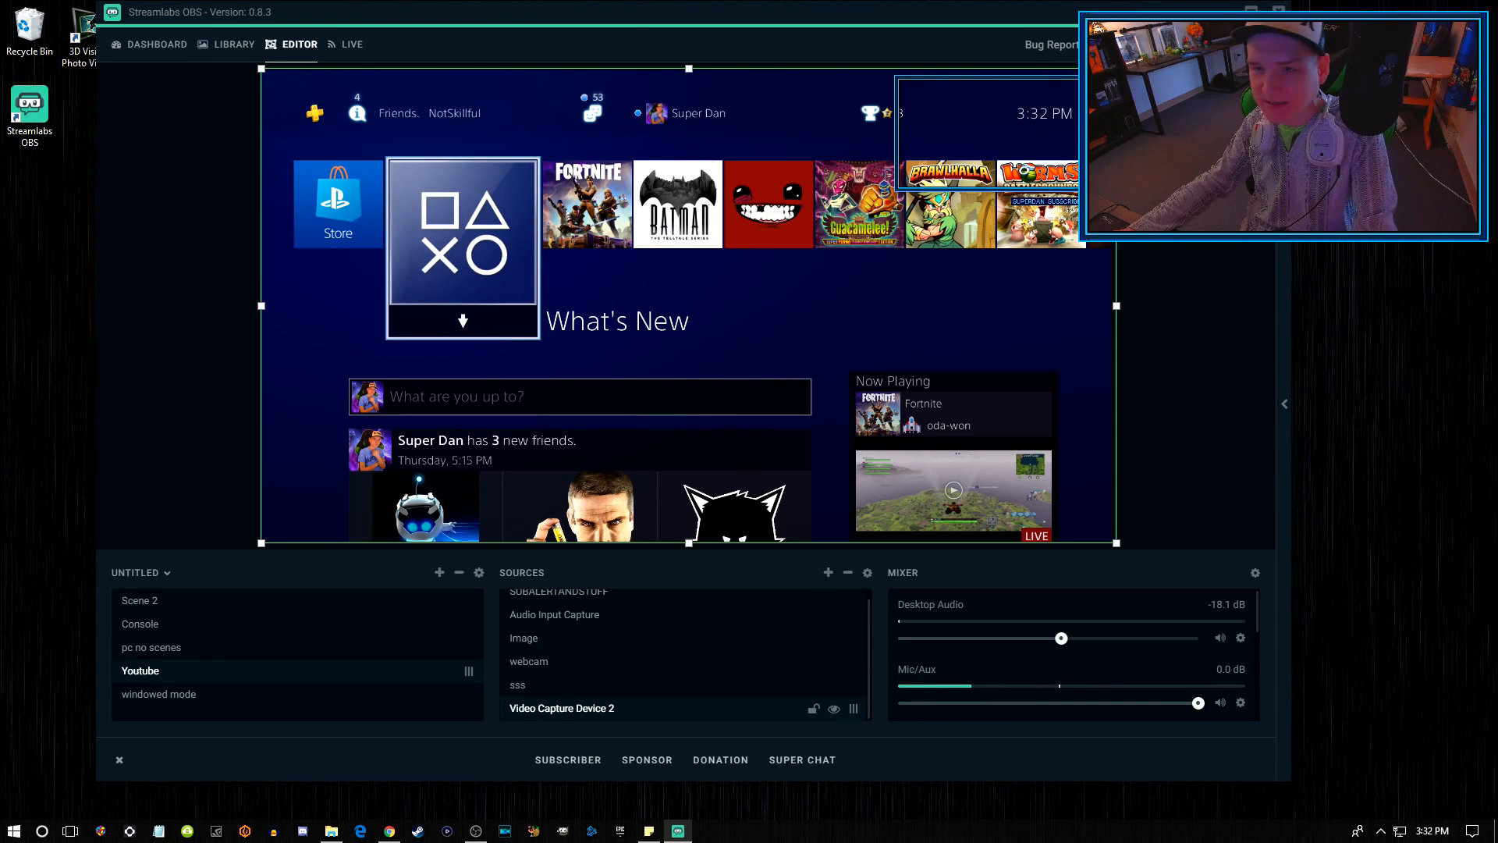
View the Dashboard account stats, then switch to the overlay Library.
left_click(153, 44)
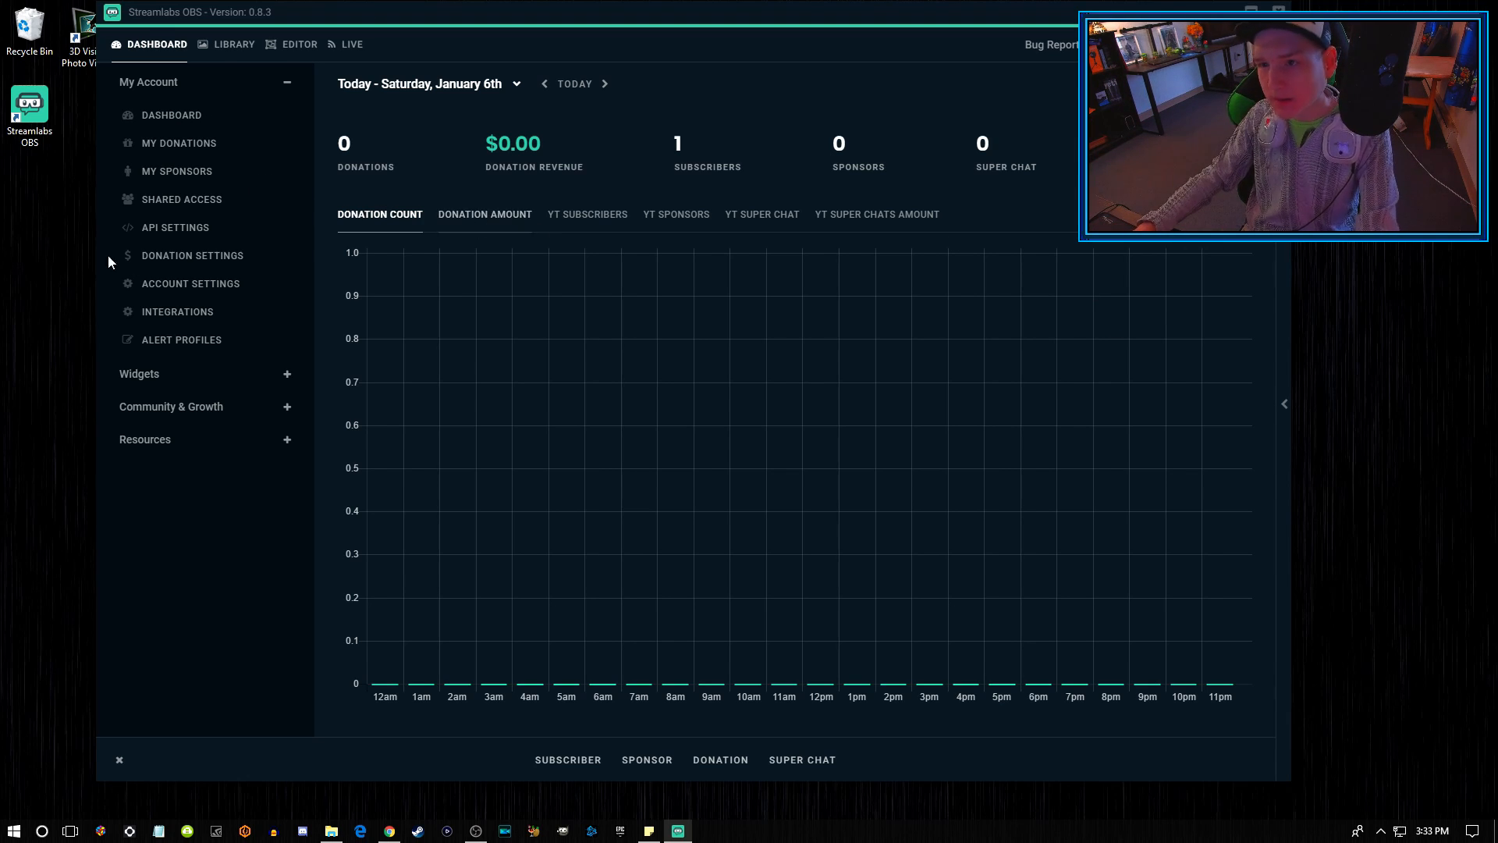
left_click(221, 46)
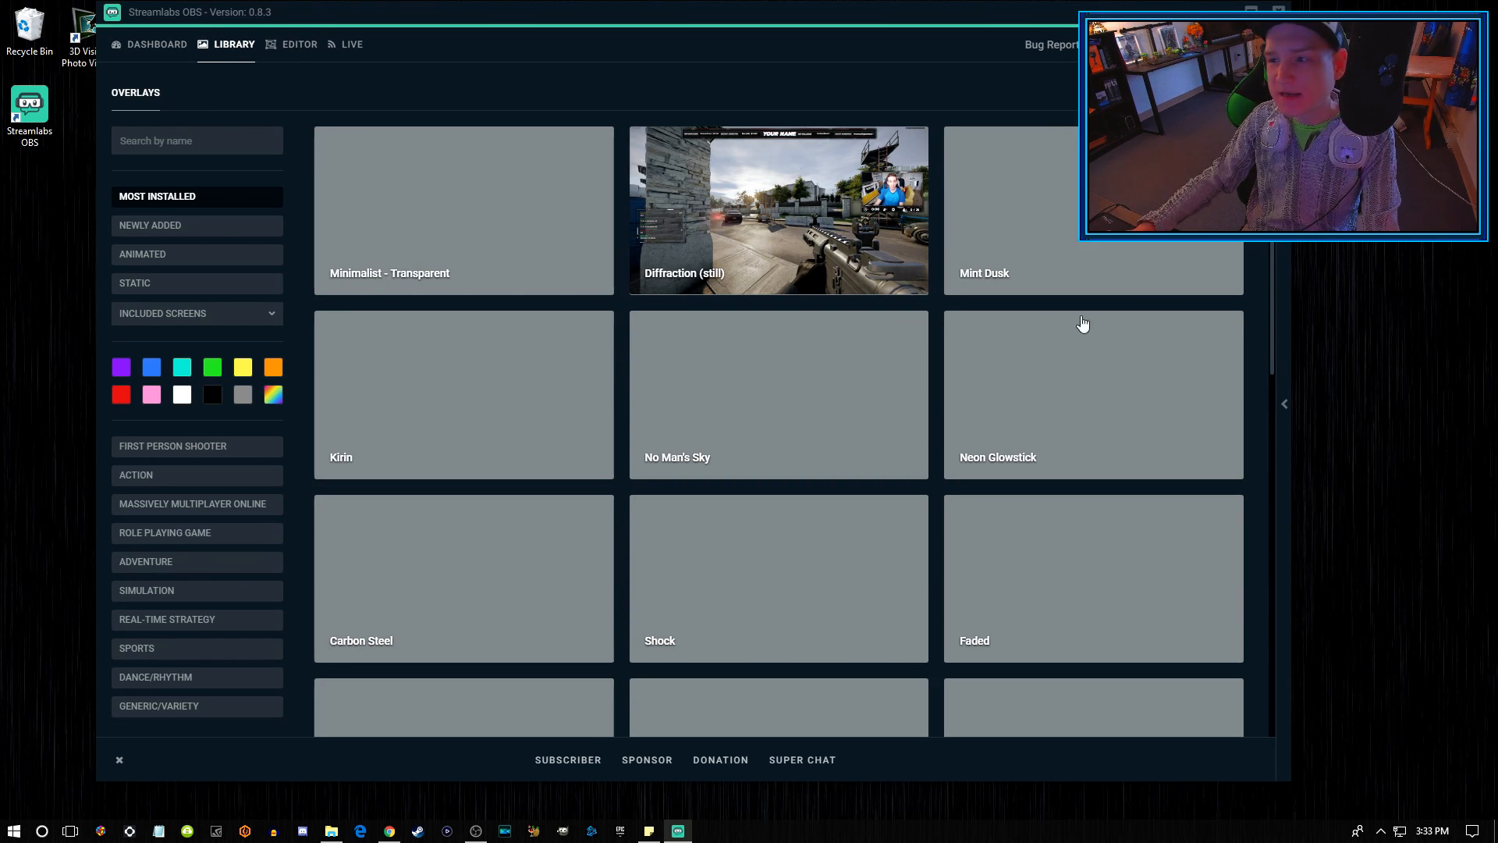
scroll(820, 352, "down", 4)
scroll(807, 369, "down", 1)
scroll(808, 375, "down", 2)
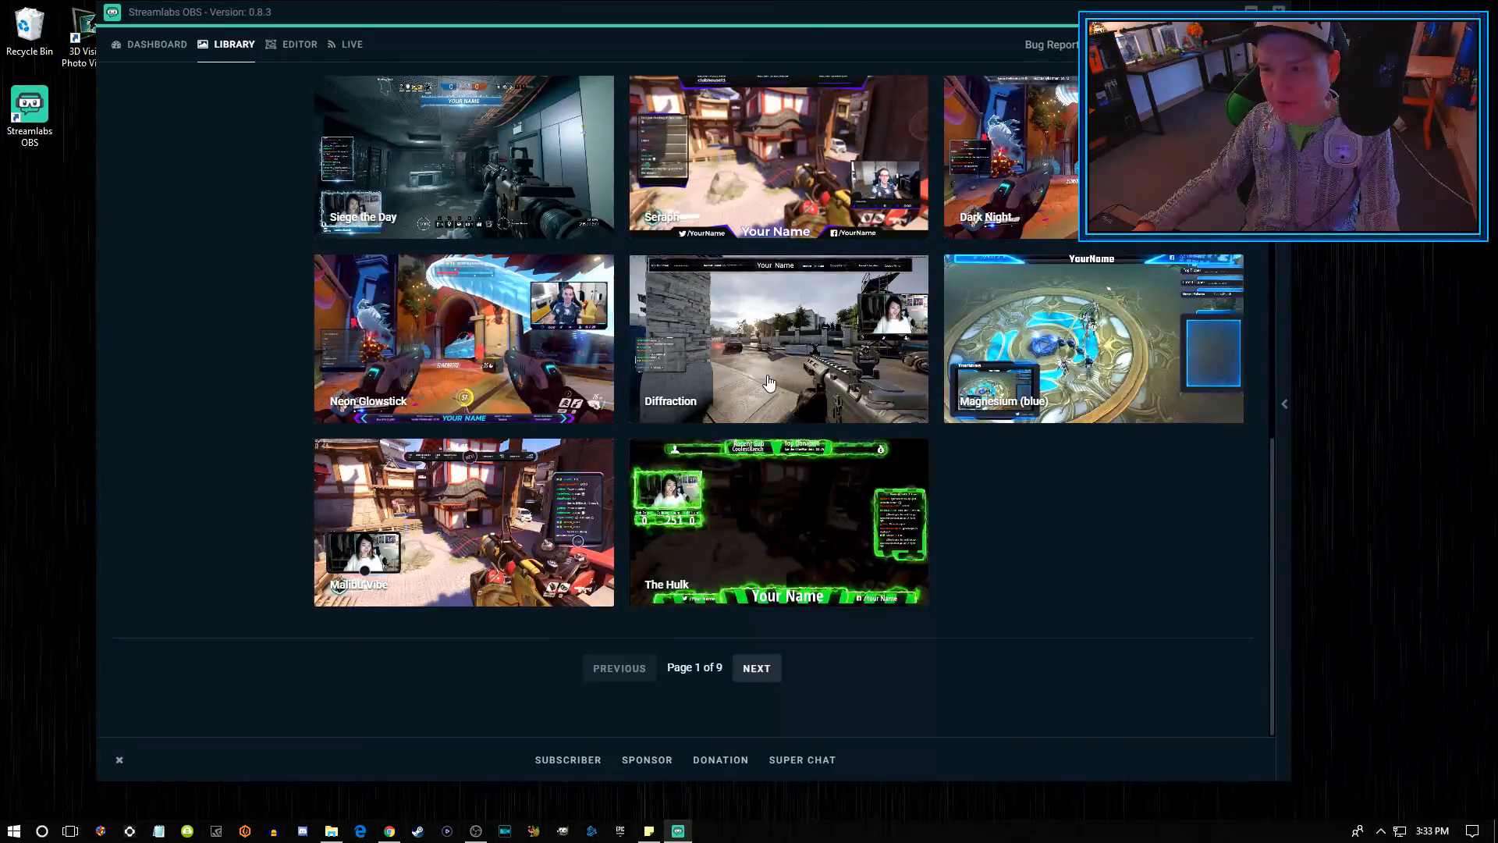
scroll(807, 376, "up", 5)
scroll(807, 376, "up", 2)
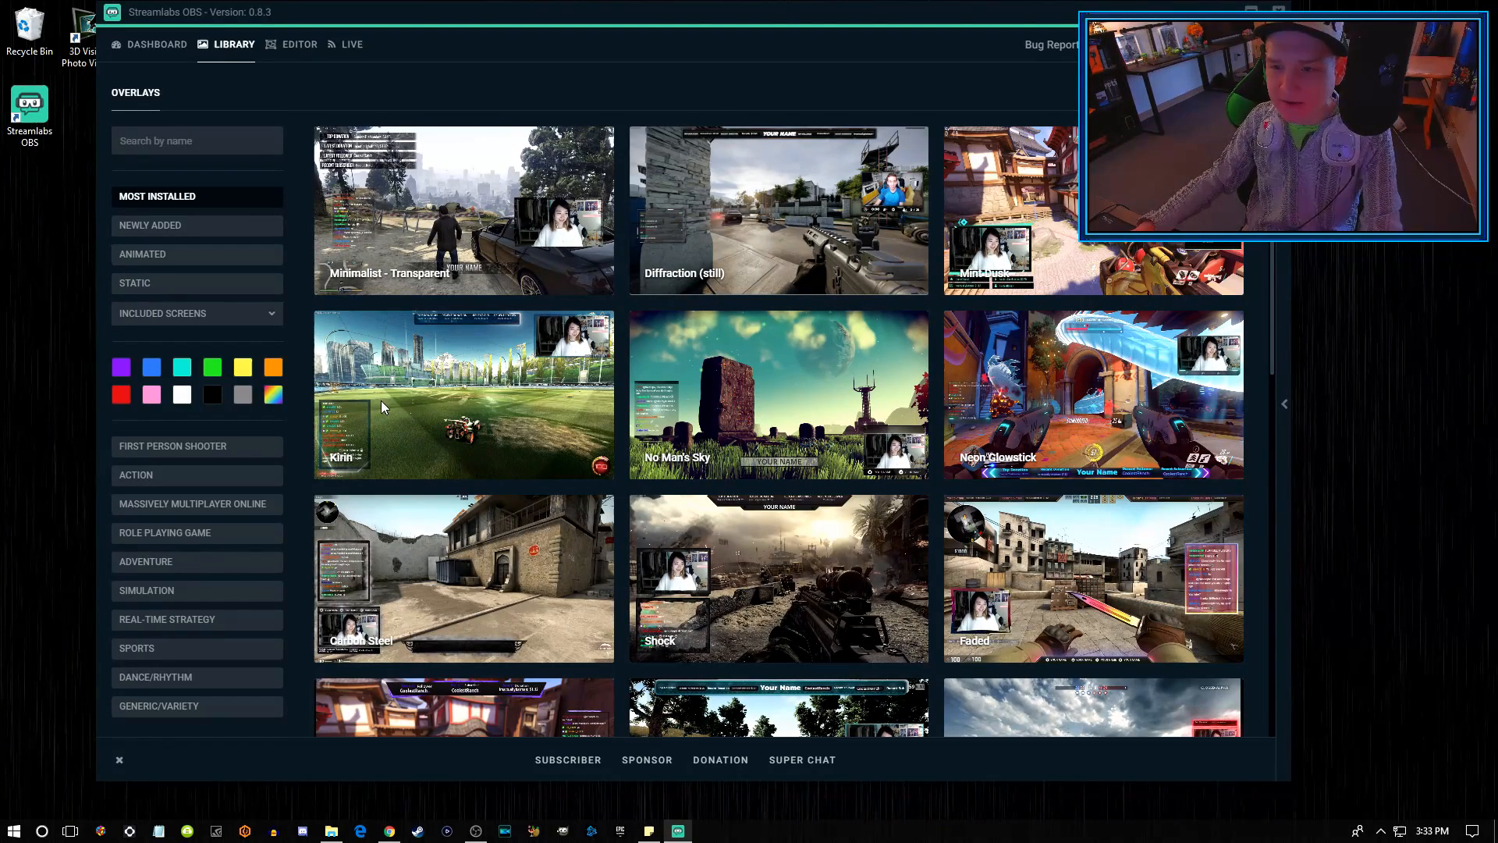
View the Kirin overlay's details without installing, then return to the Editor.
left_click(339, 416)
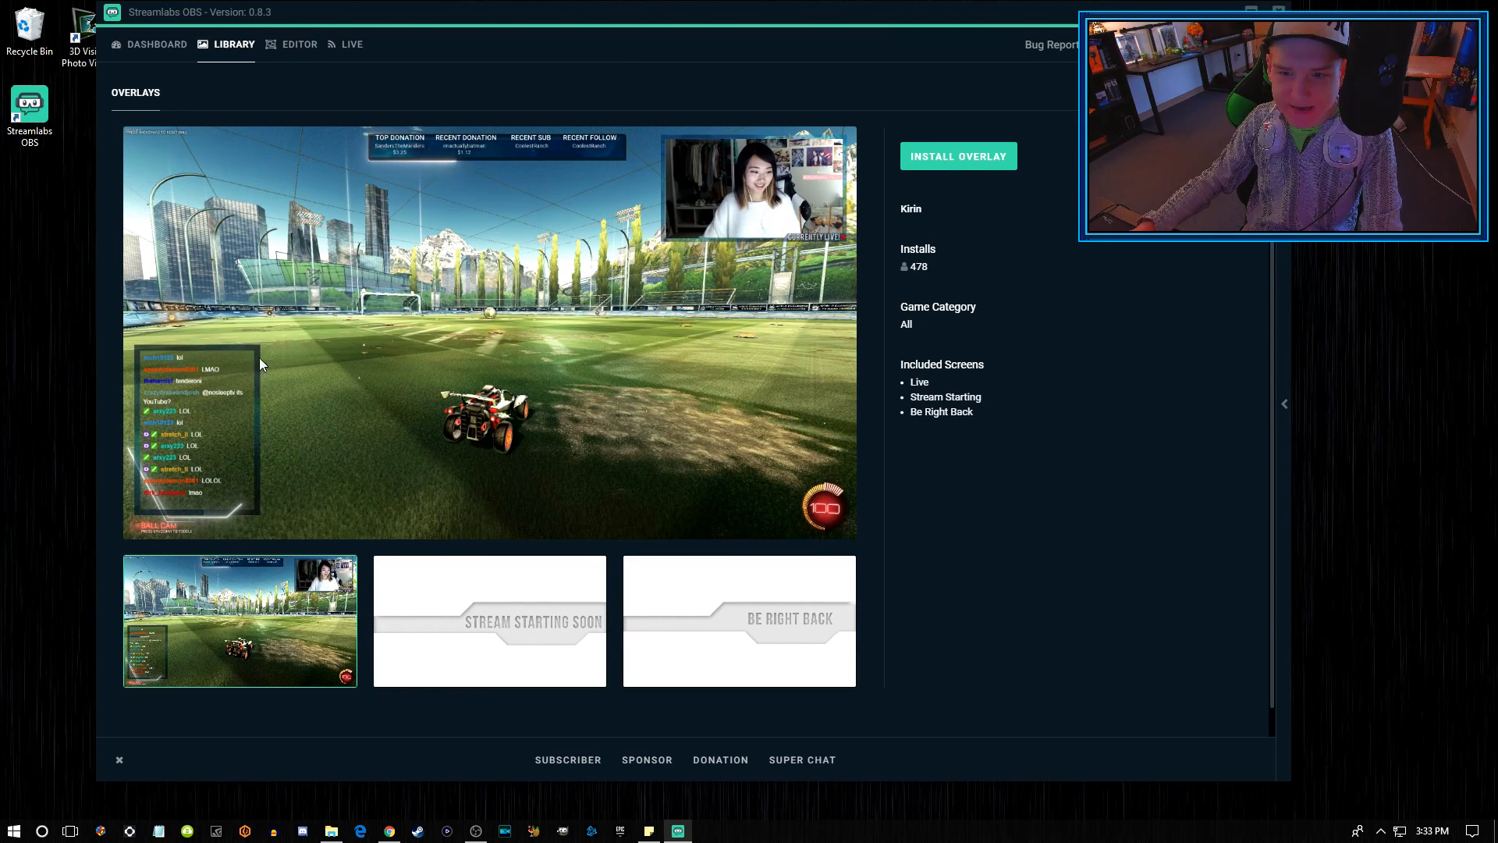
left_click(300, 47)
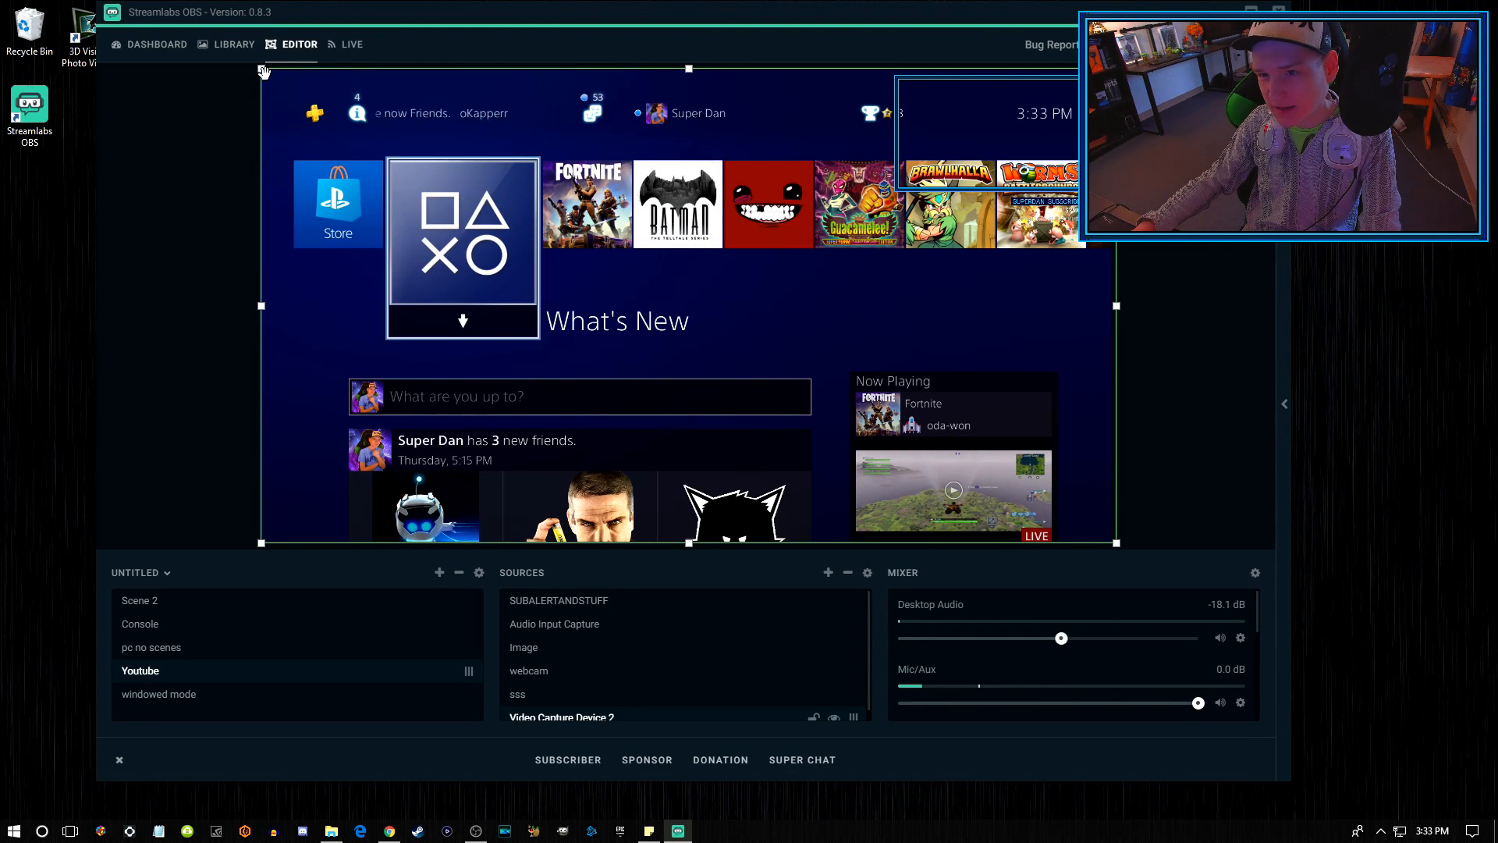
Resize the PS4 capture slightly and switch to the Live recent-events view.
mouse_move(260, 72)
left_mouse_down()
mouse_move(1003, 371)
mouse_move(262, 71)
left_mouse_up()
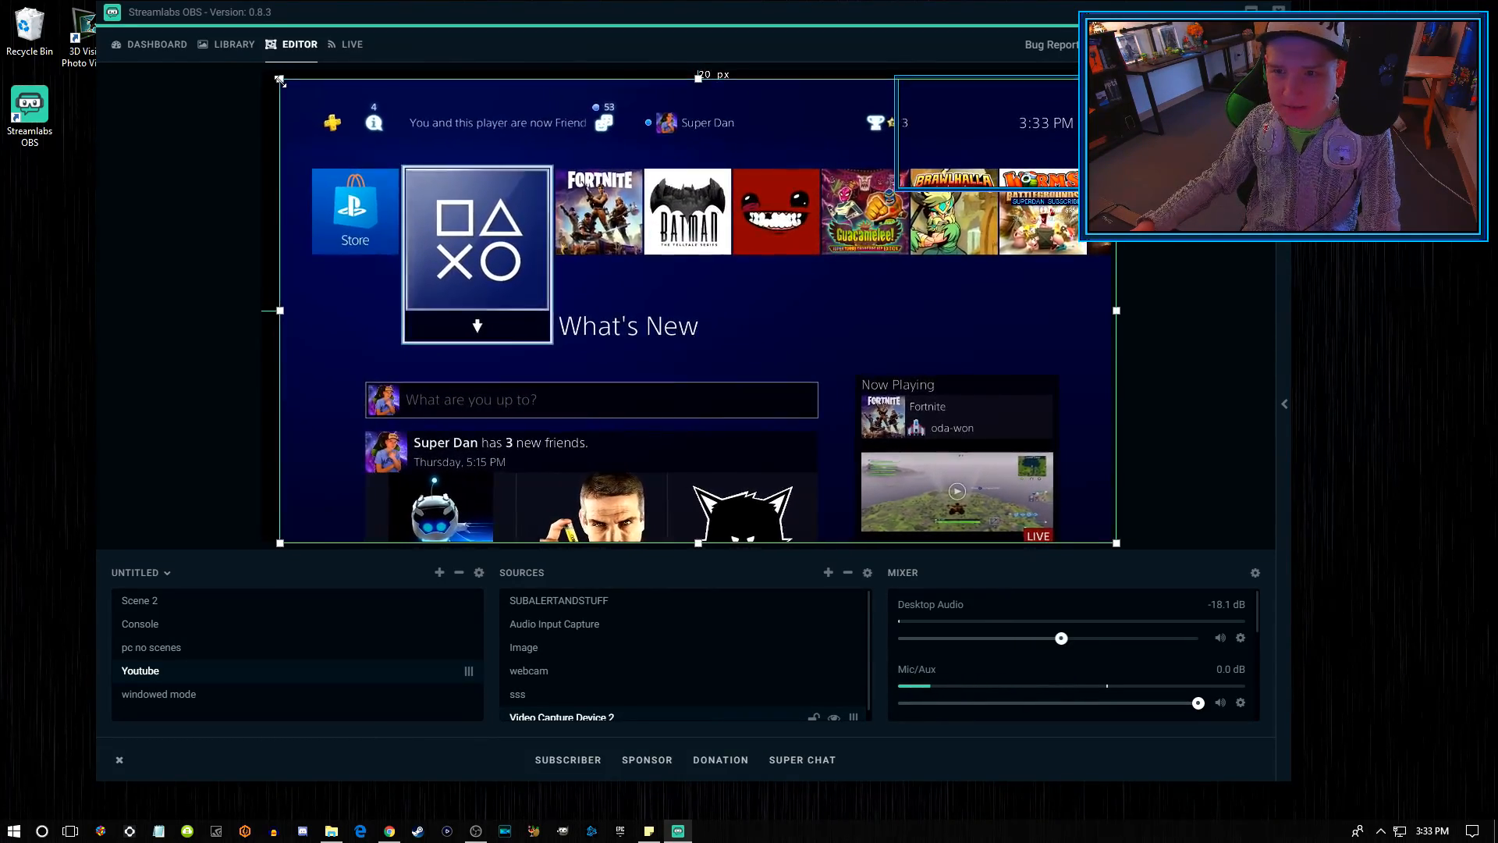
left_click_drag(260, 71, 263, 71)
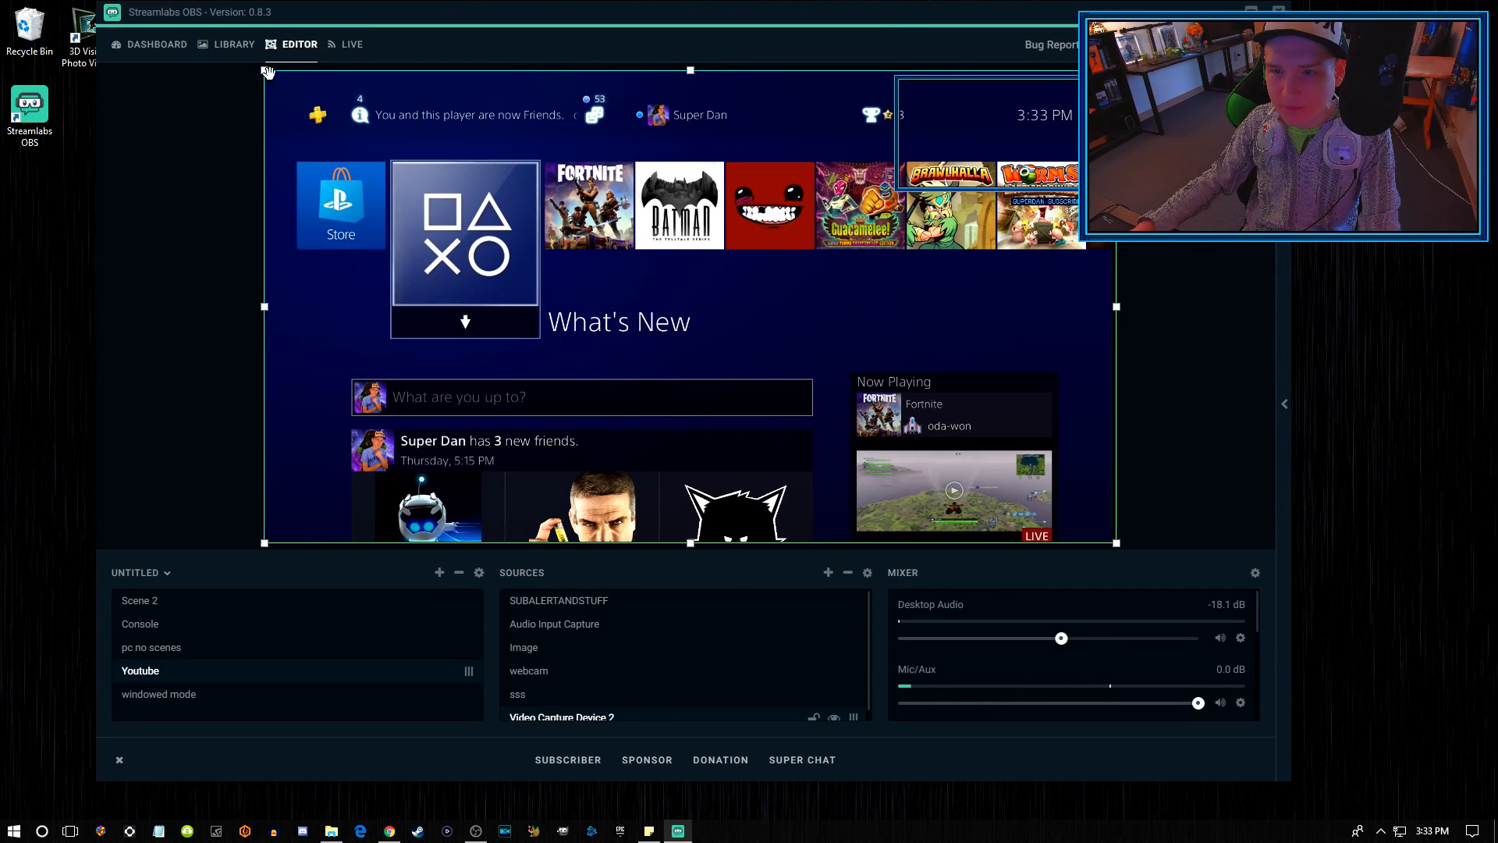
left_click(348, 47)
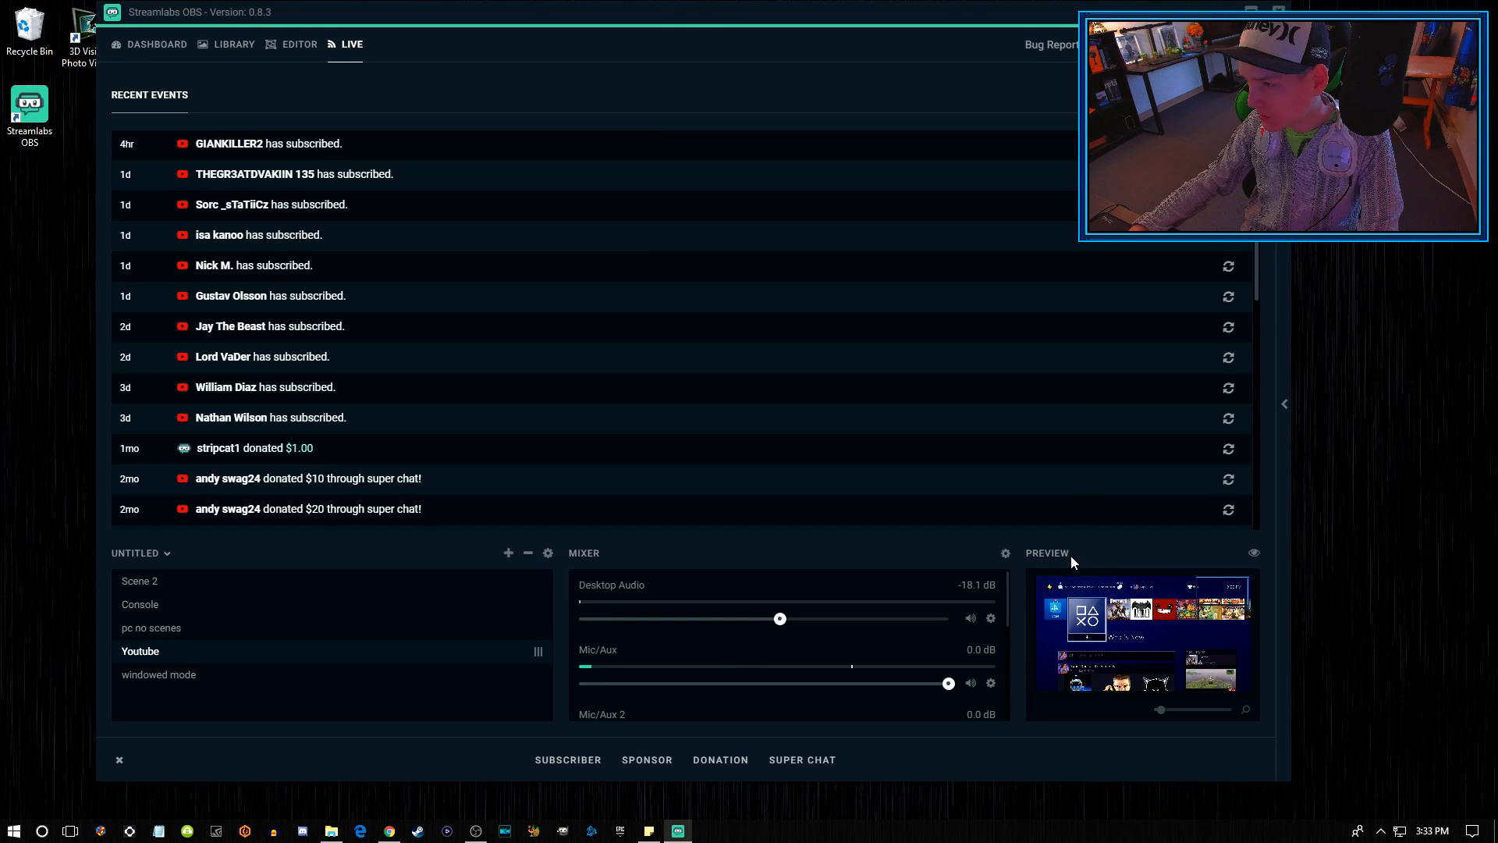
Toggle the stream preview off and on, then review and close Advanced Audio Settings.
left_click(1250, 555)
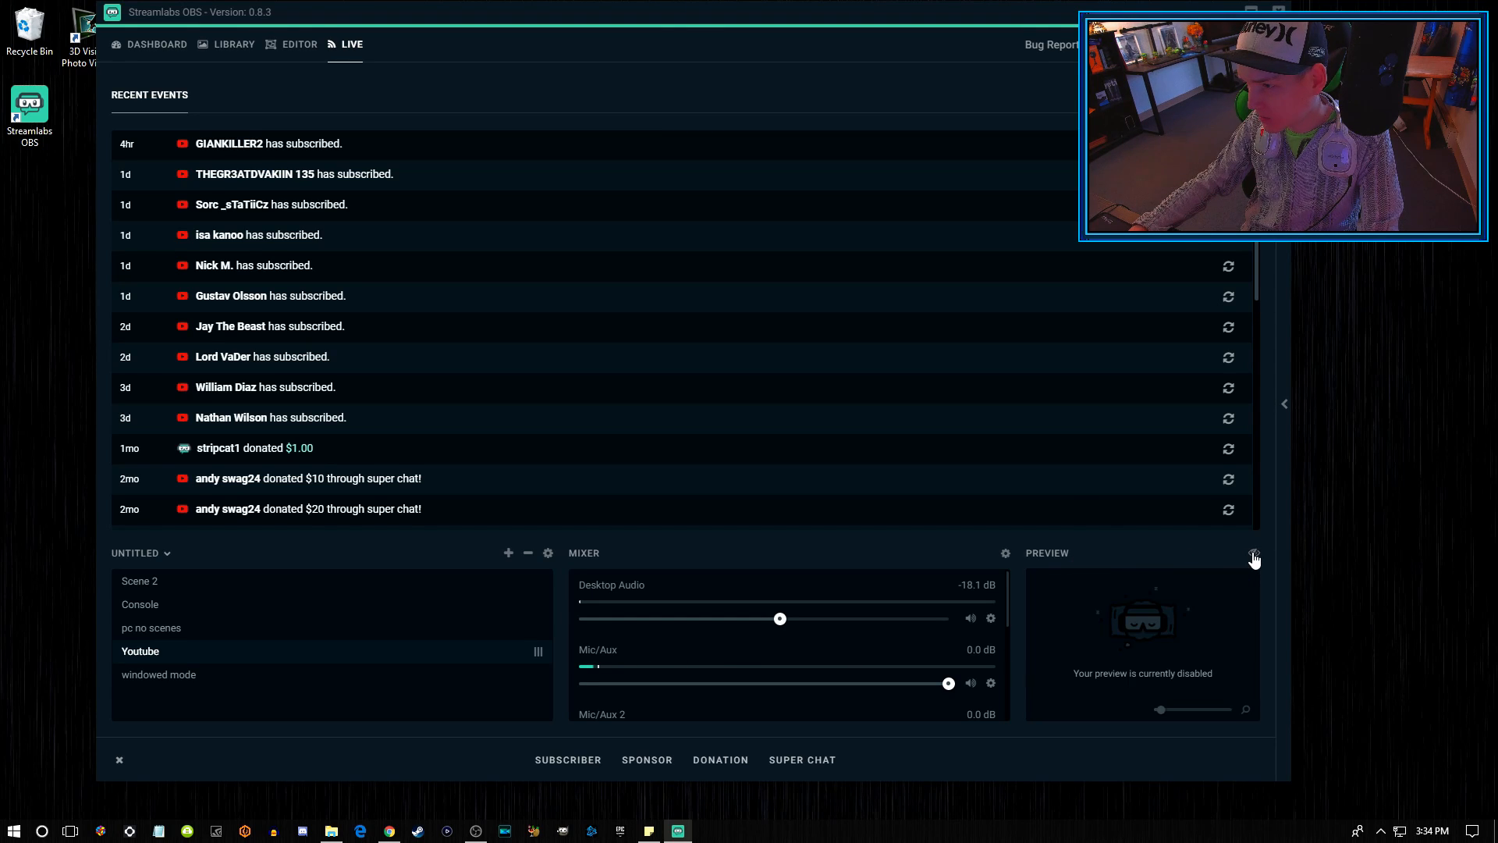
left_click(1252, 555)
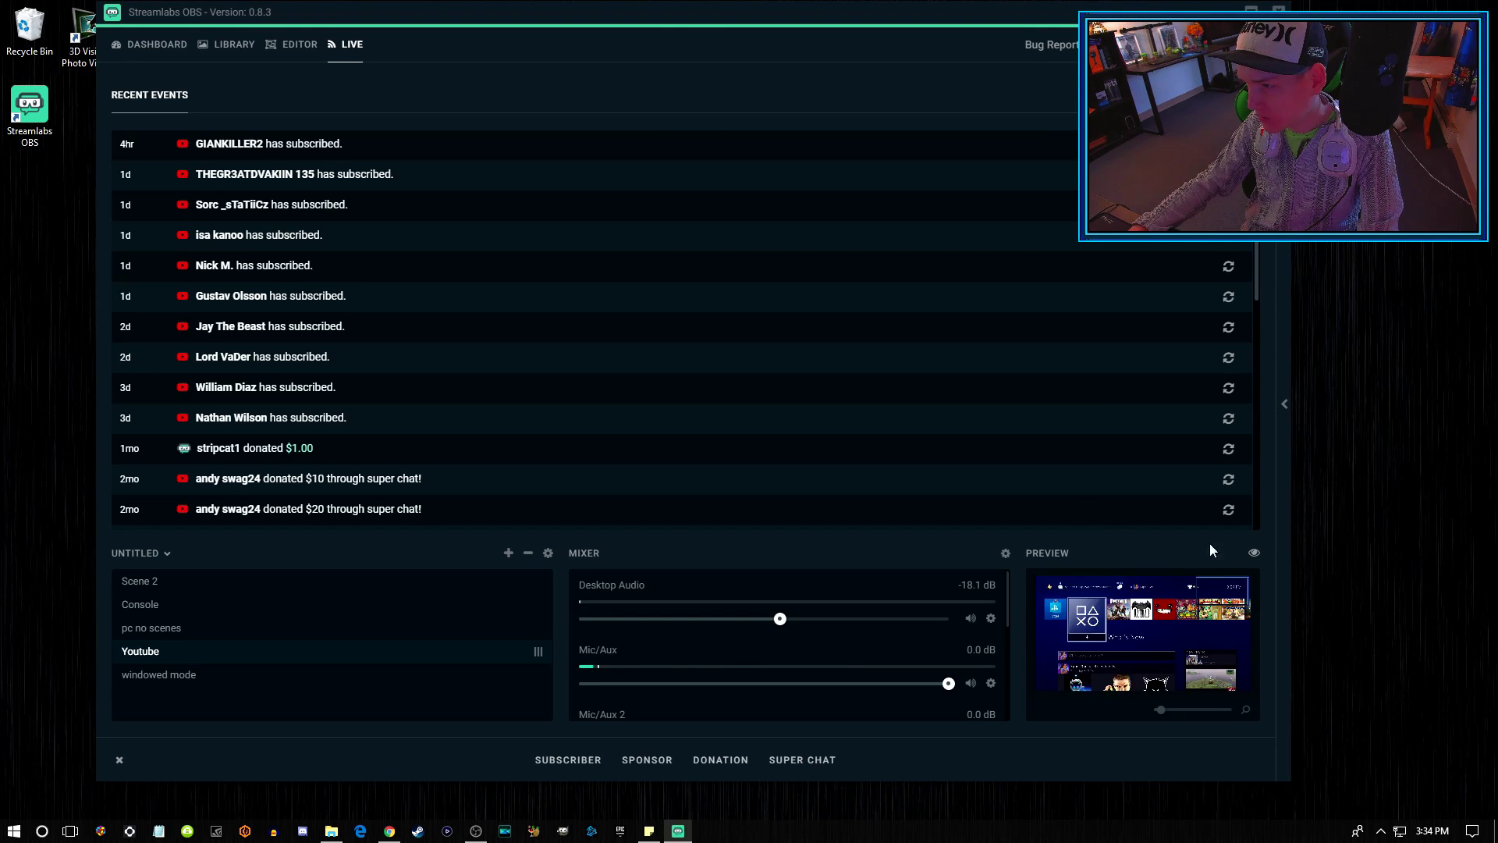
left_click(1006, 553)
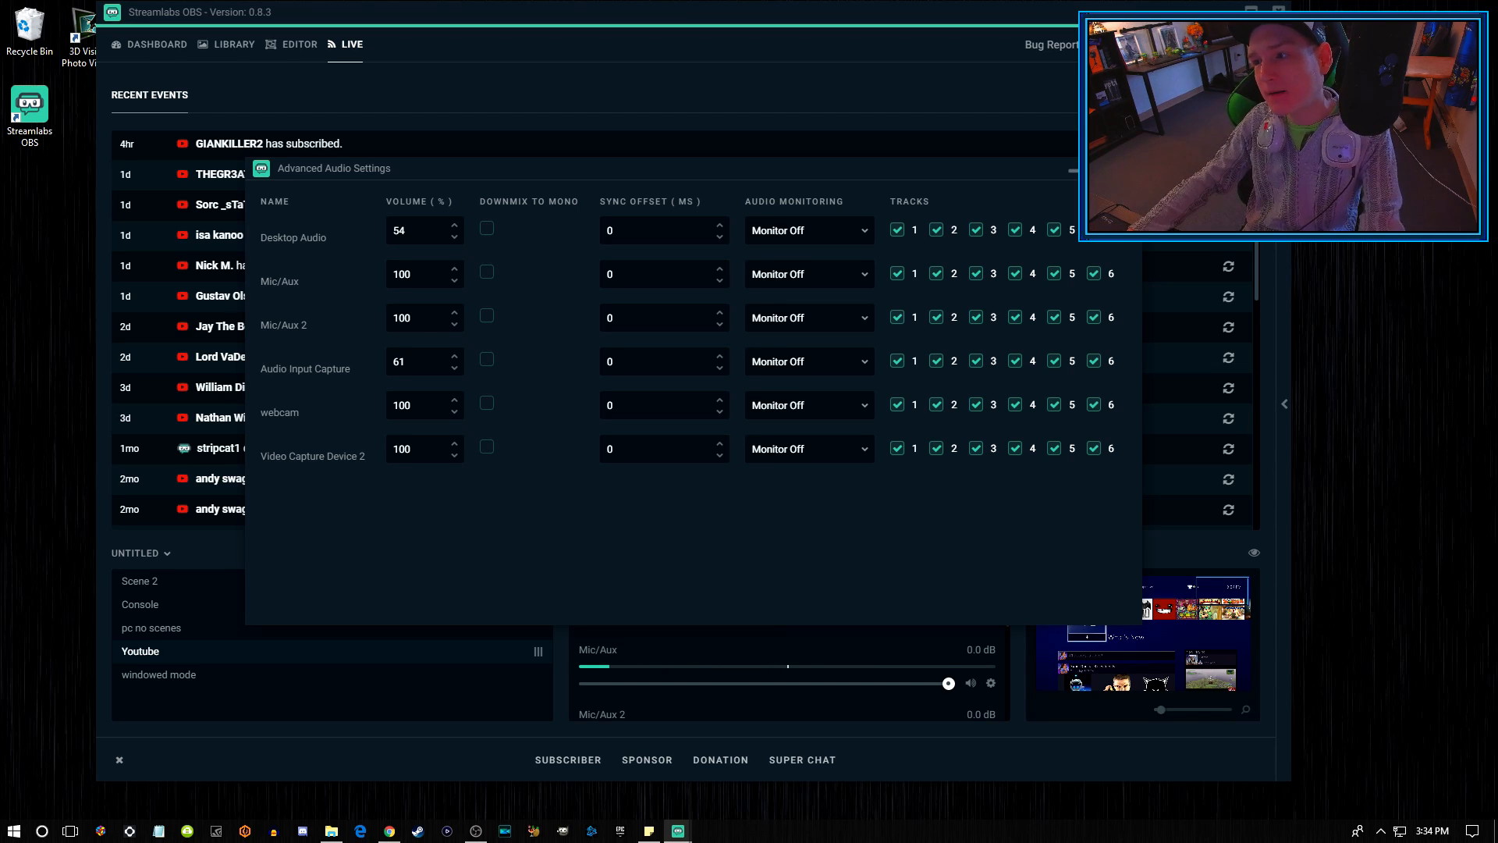
left_click(1131, 169)
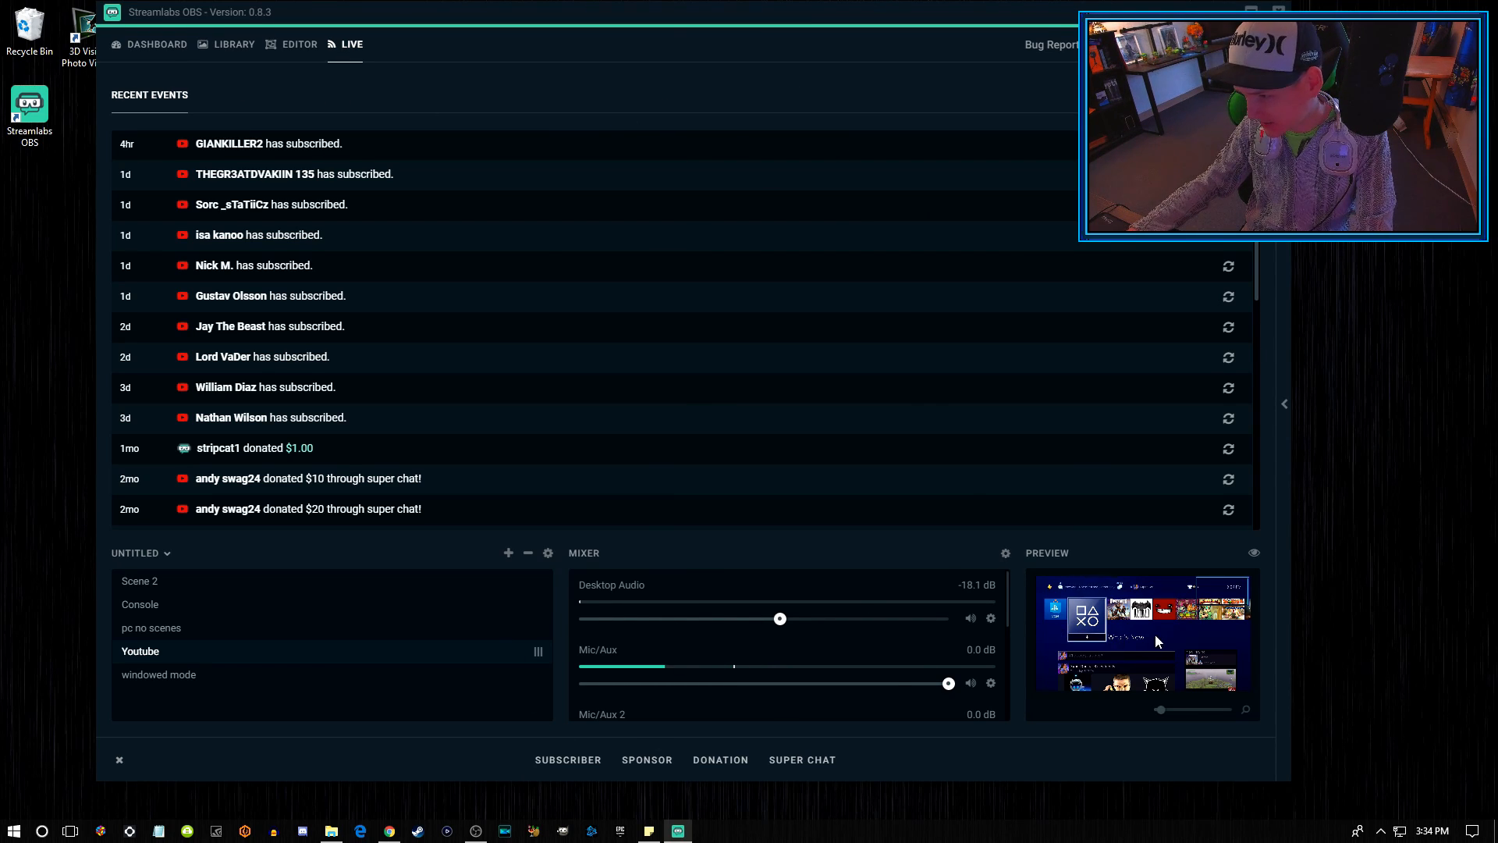
Flick through the Library and Dashboard tabs and land back on the Editor.
left_click(229, 47)
left_click(158, 46)
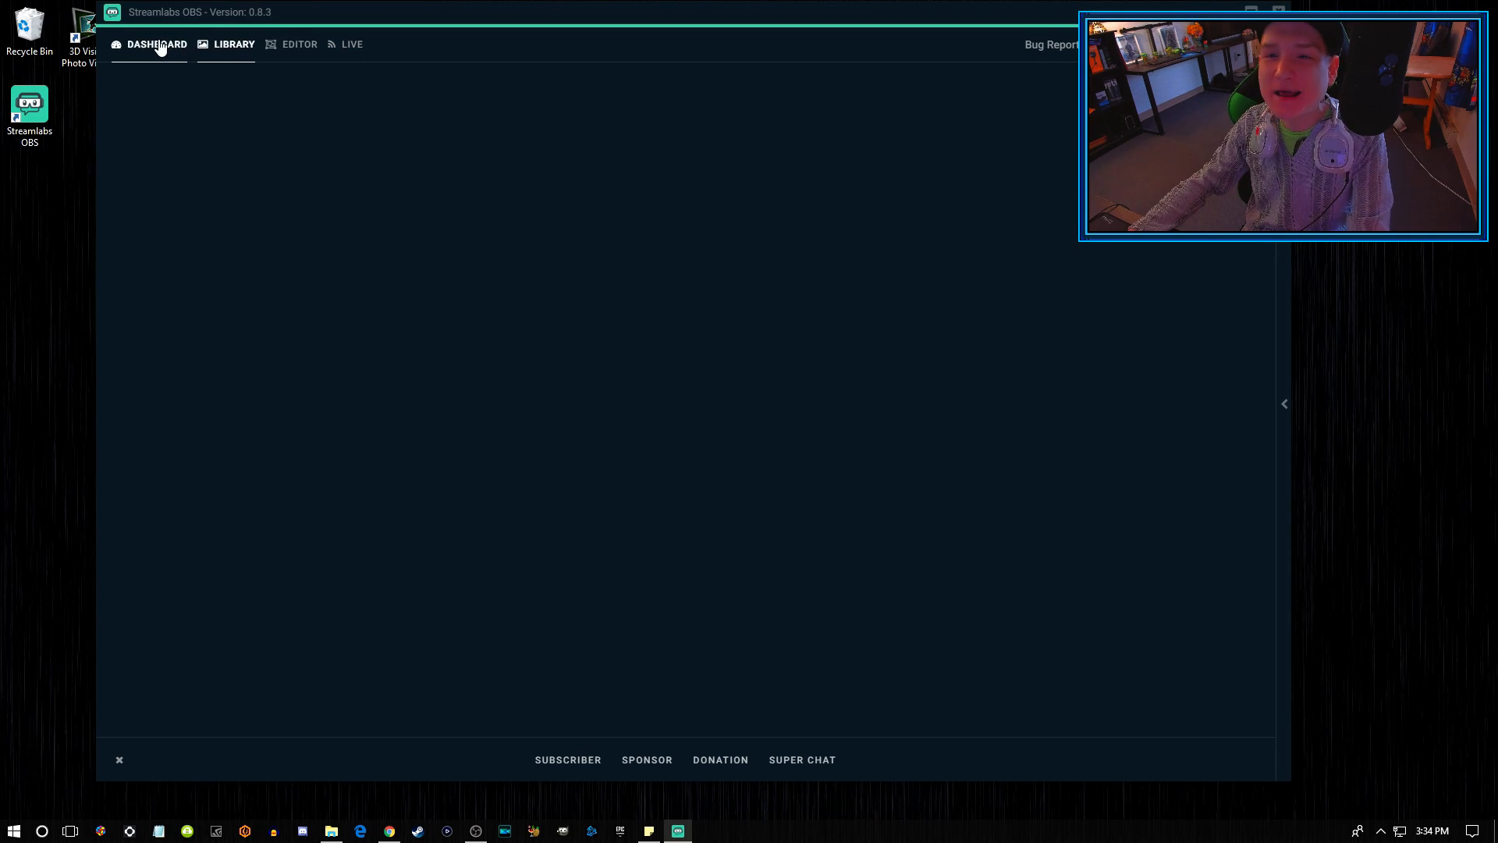
left_click(293, 47)
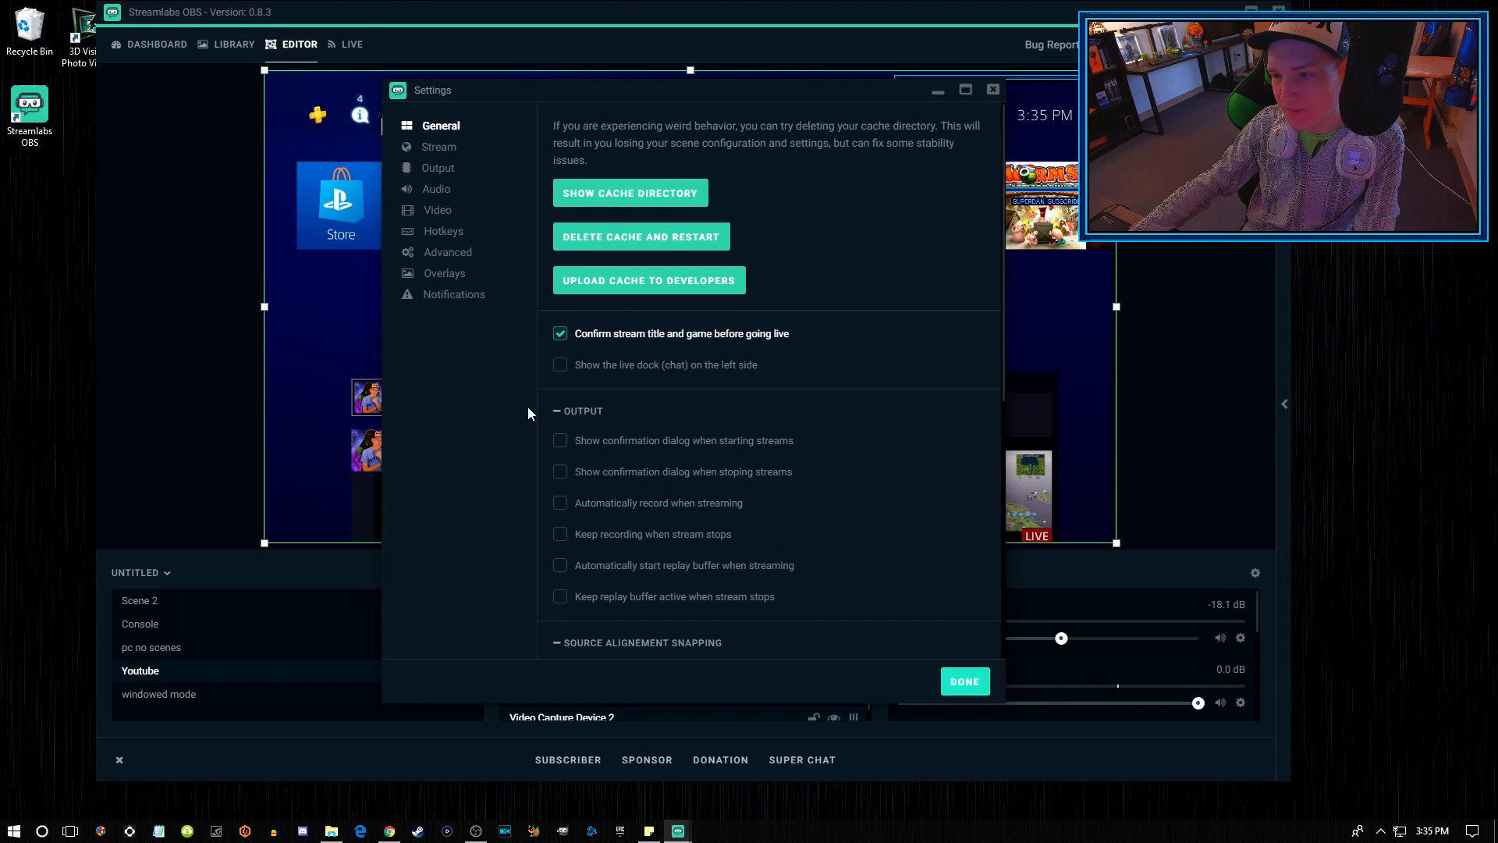
Review the Video, Advanced, Notifications, Stream and Output settings pages in turn.
left_click(449, 212)
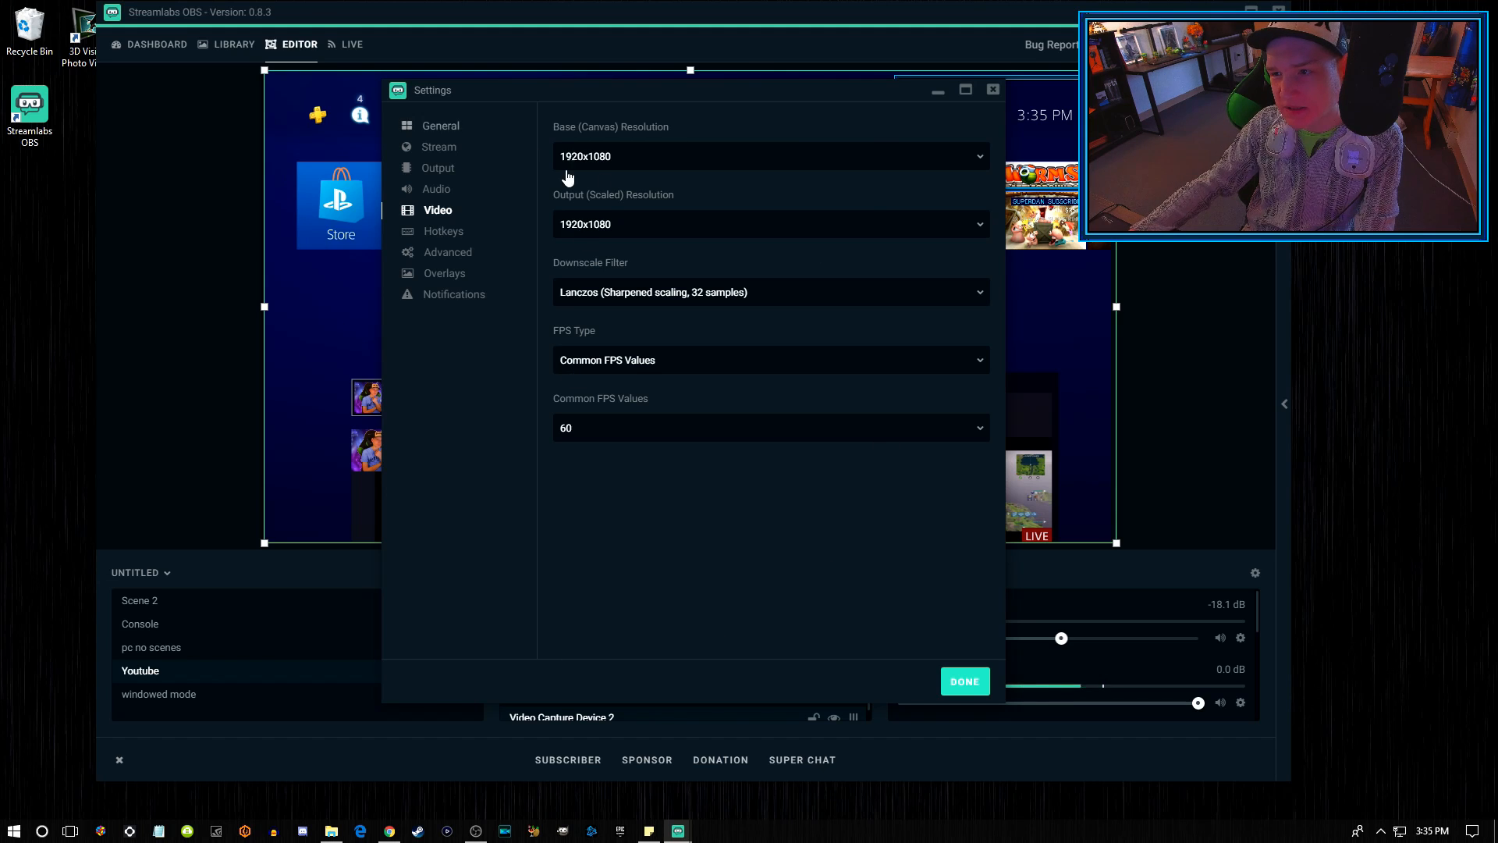
left_click(446, 253)
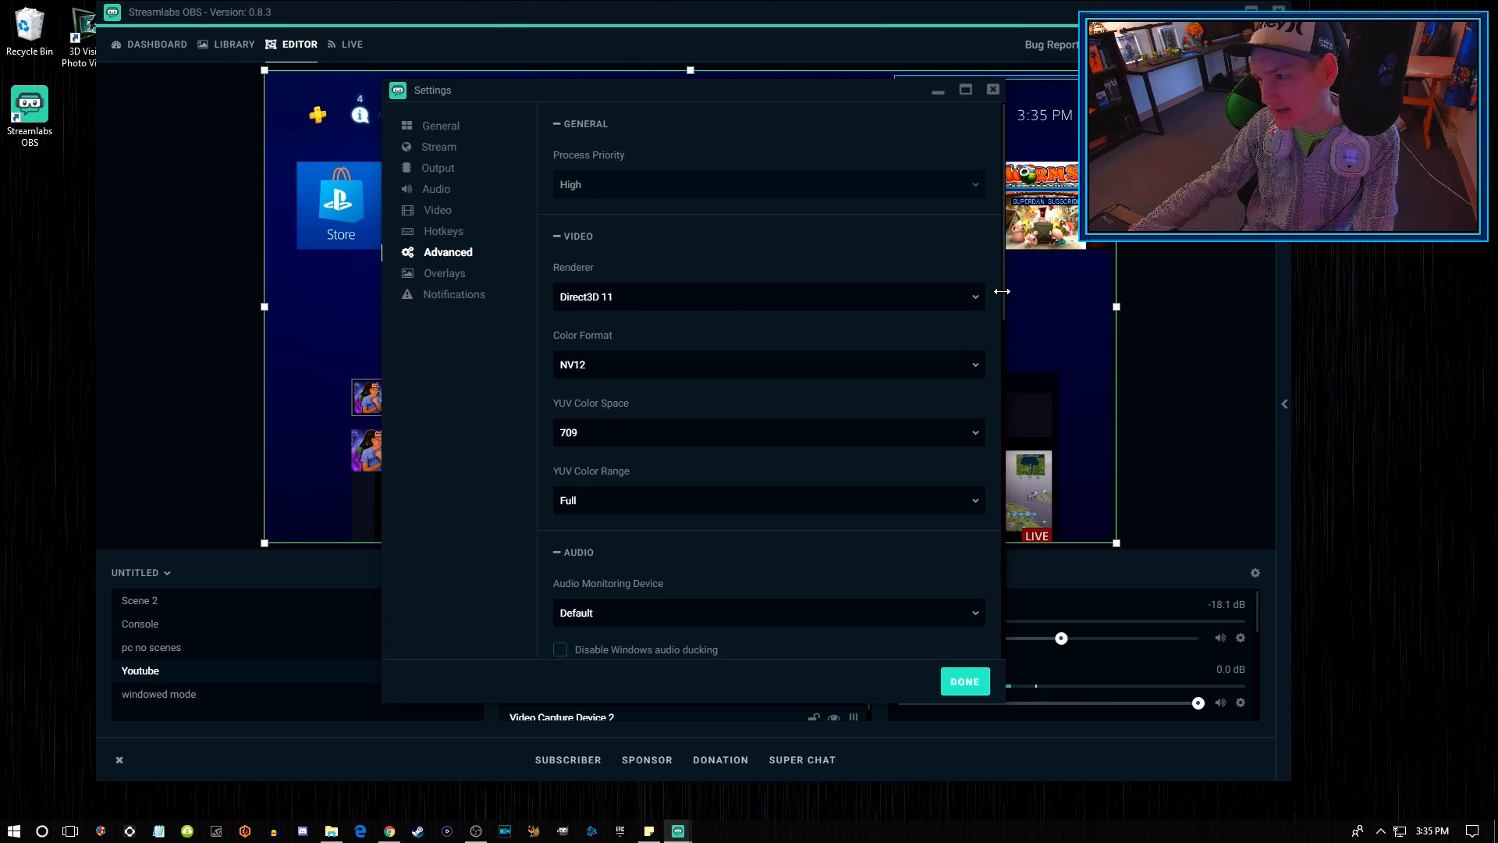
left_click(445, 294)
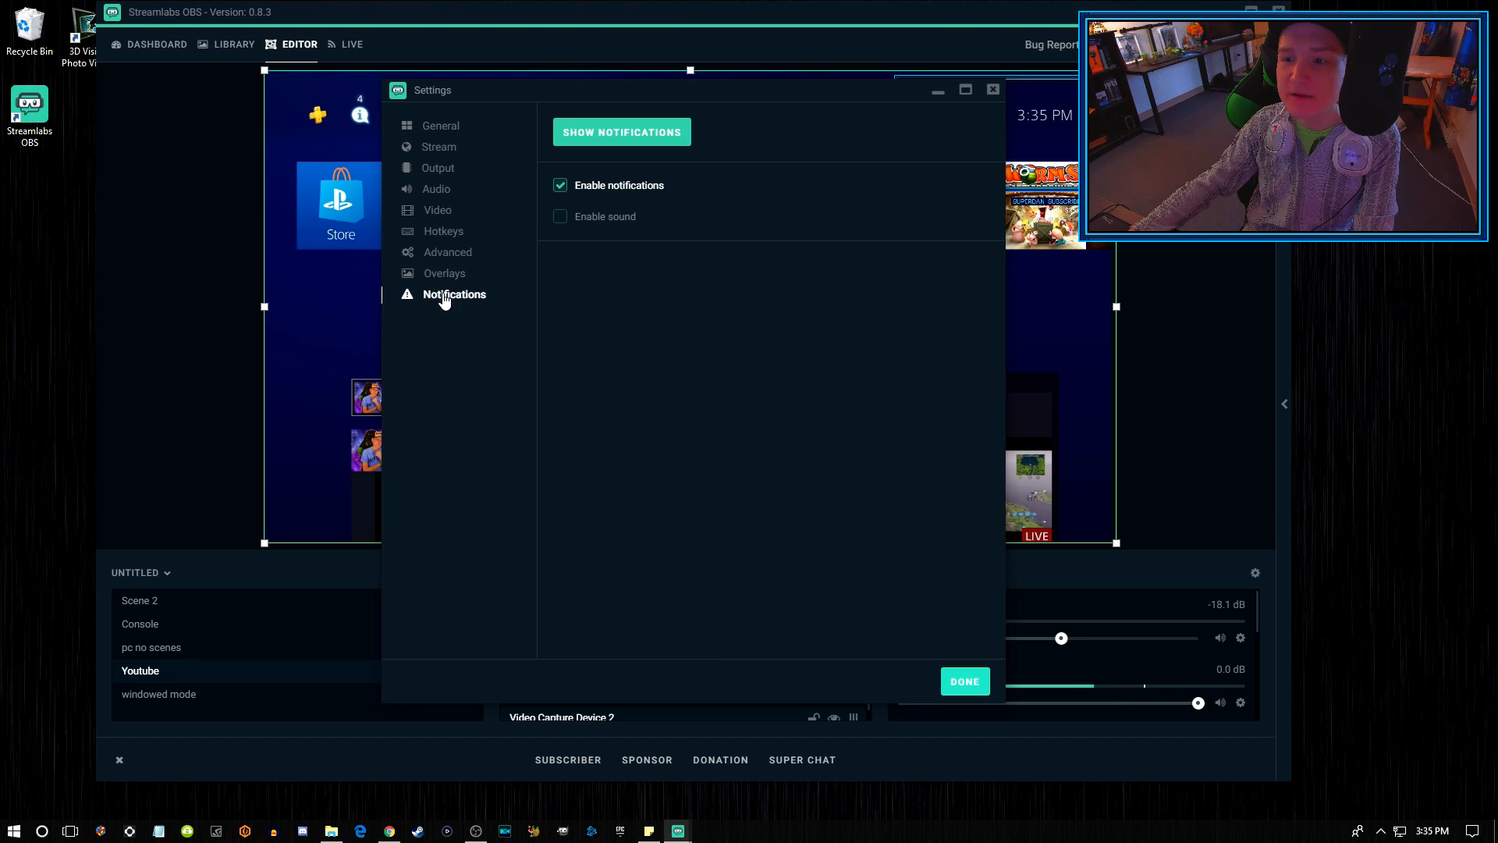
left_click(443, 148)
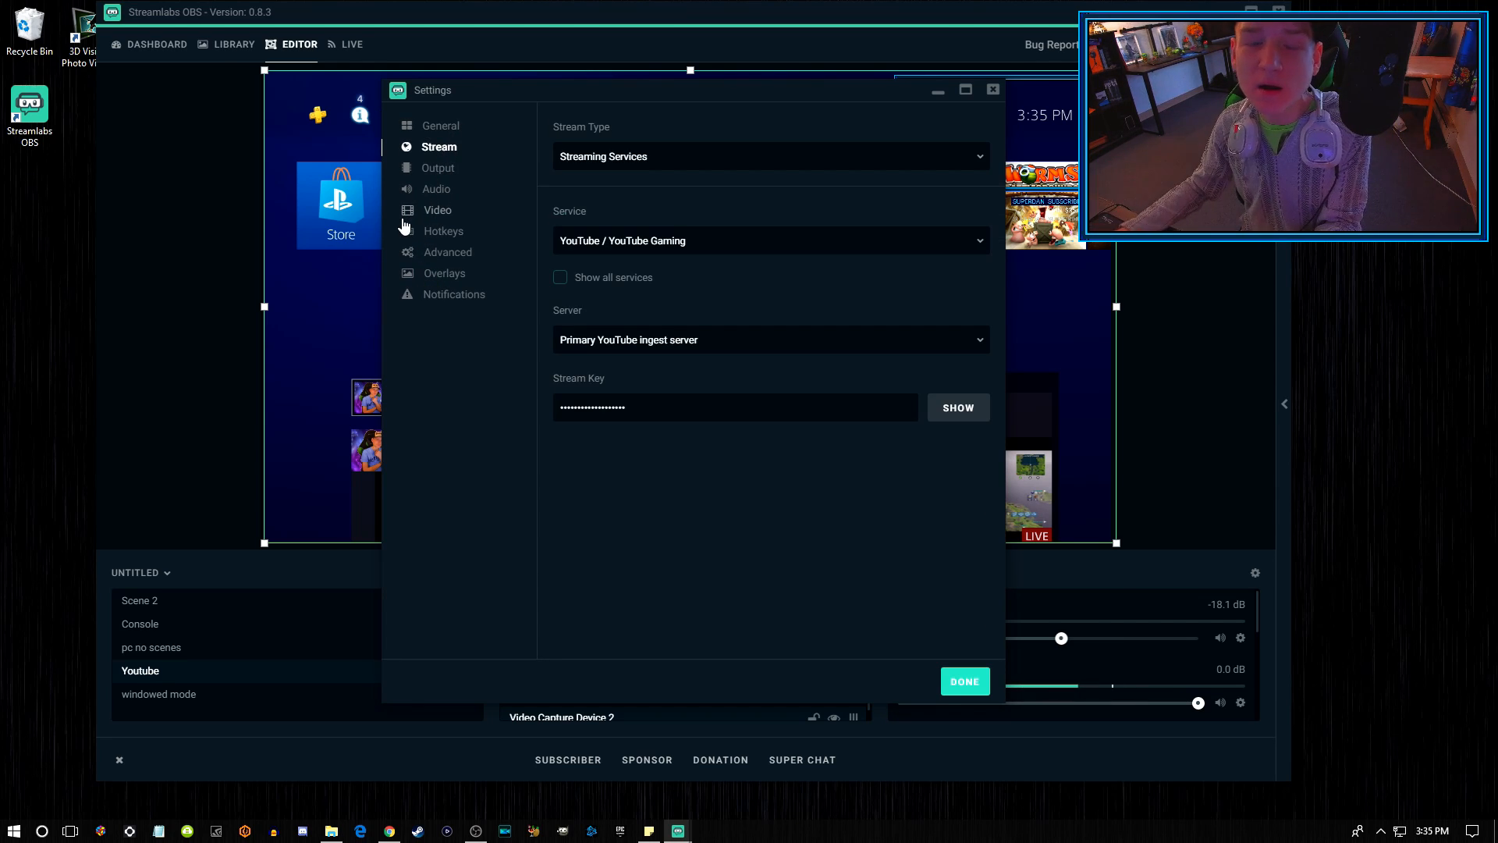
left_click(449, 177)
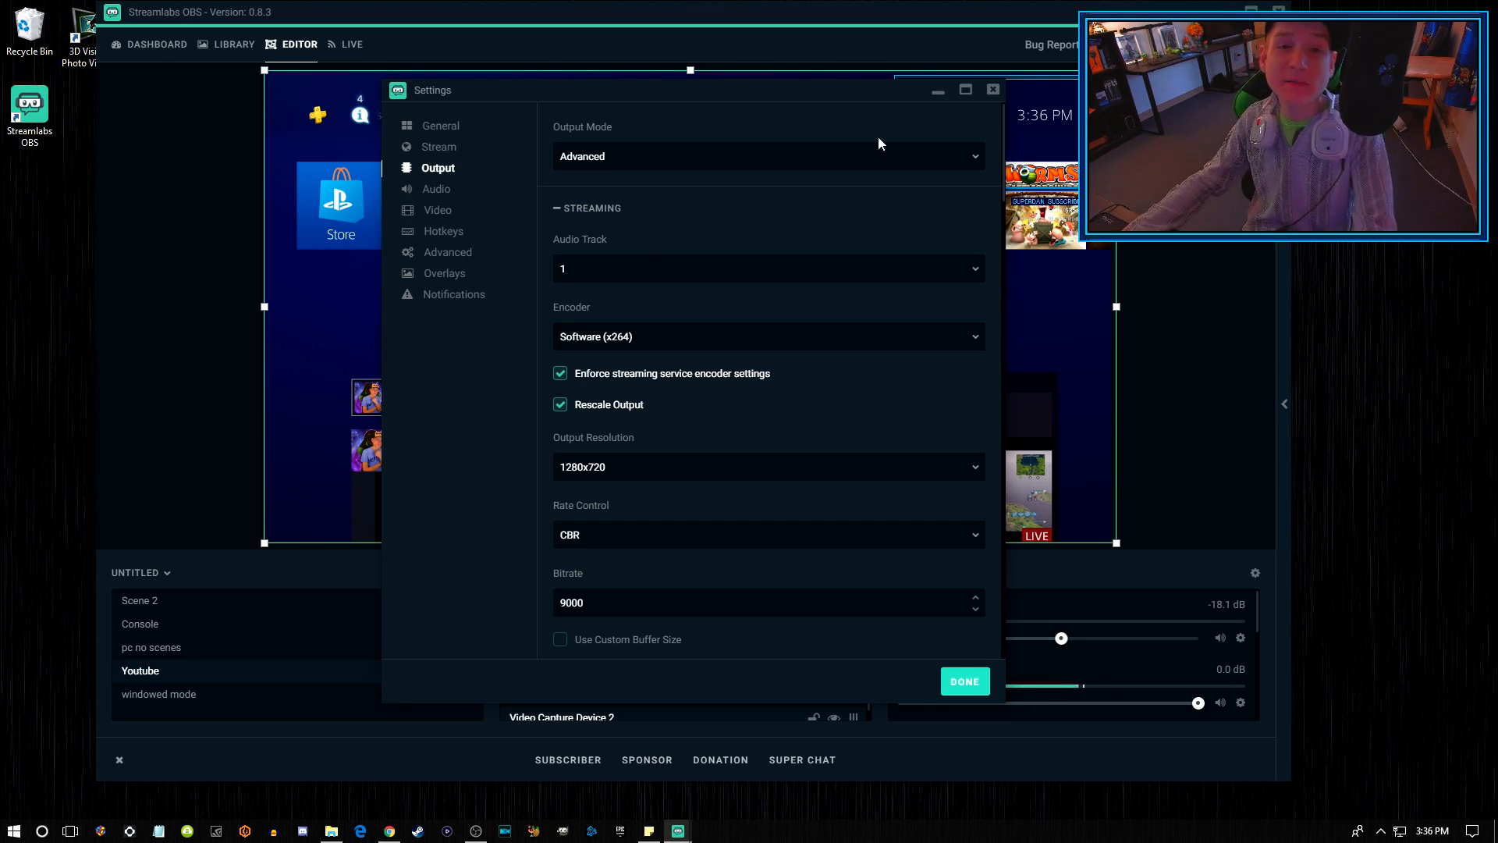
left_click(992, 90)
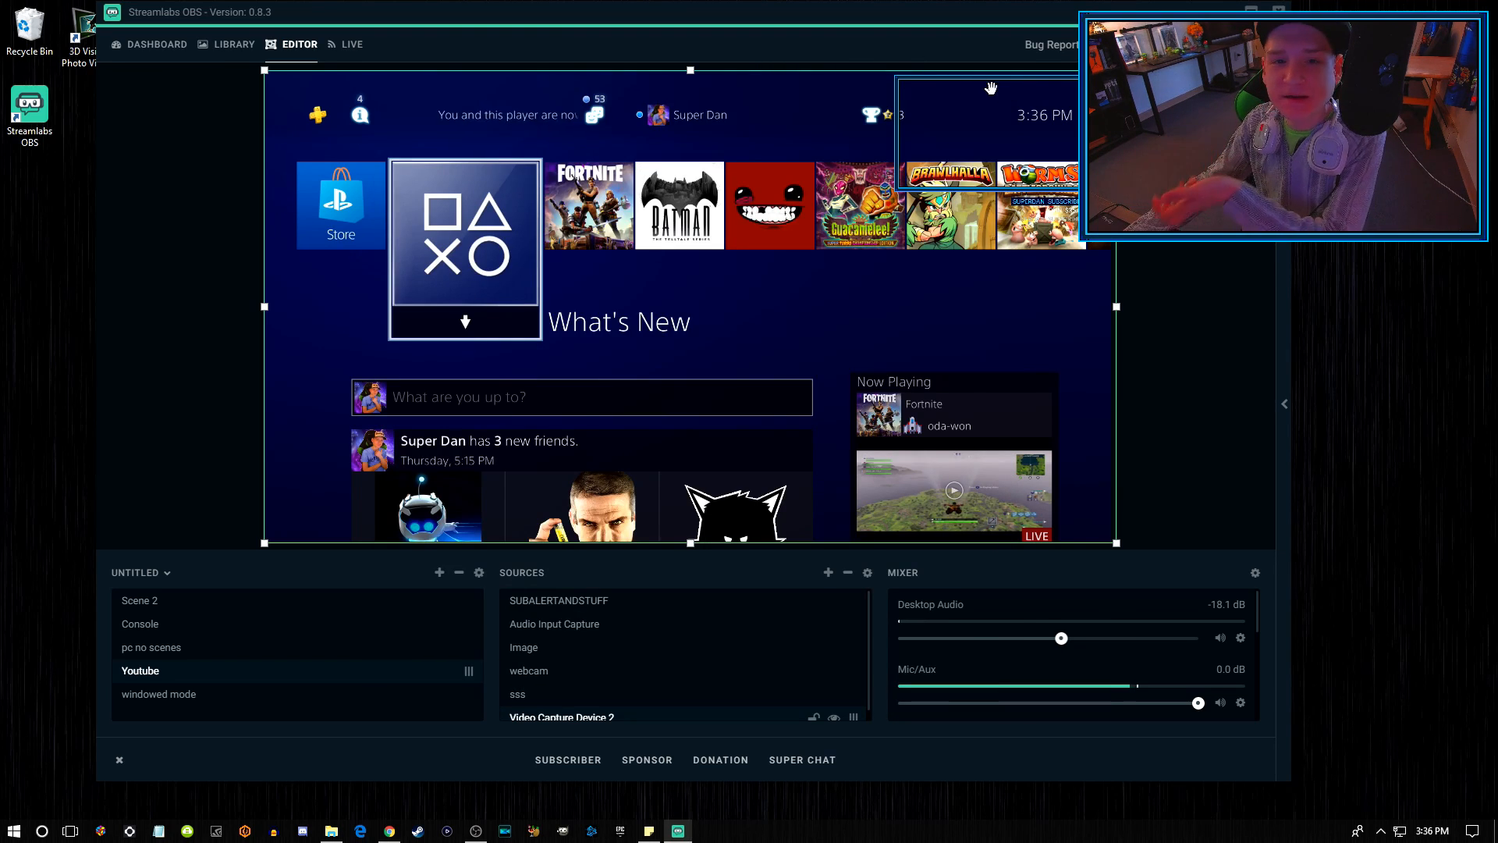